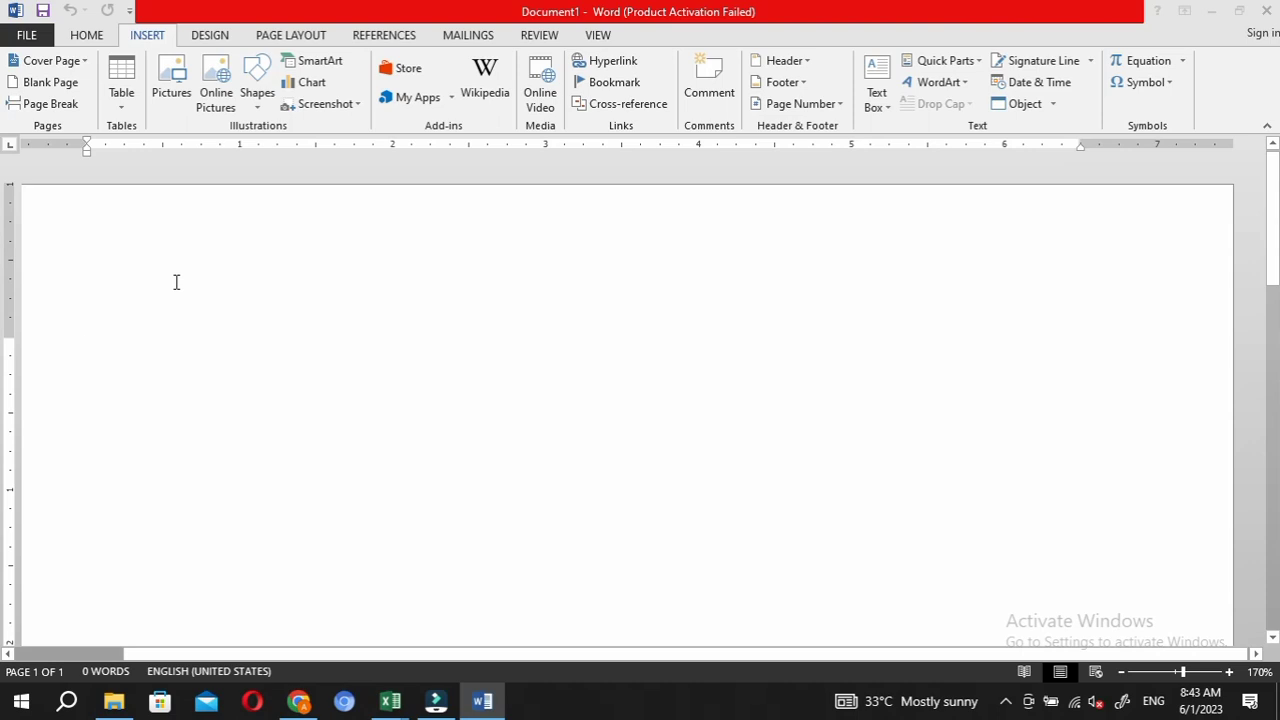
Open the Insert tab's Cover Page gallery of built-in designs like Austin, Banded and Facet
left_click(84, 62)
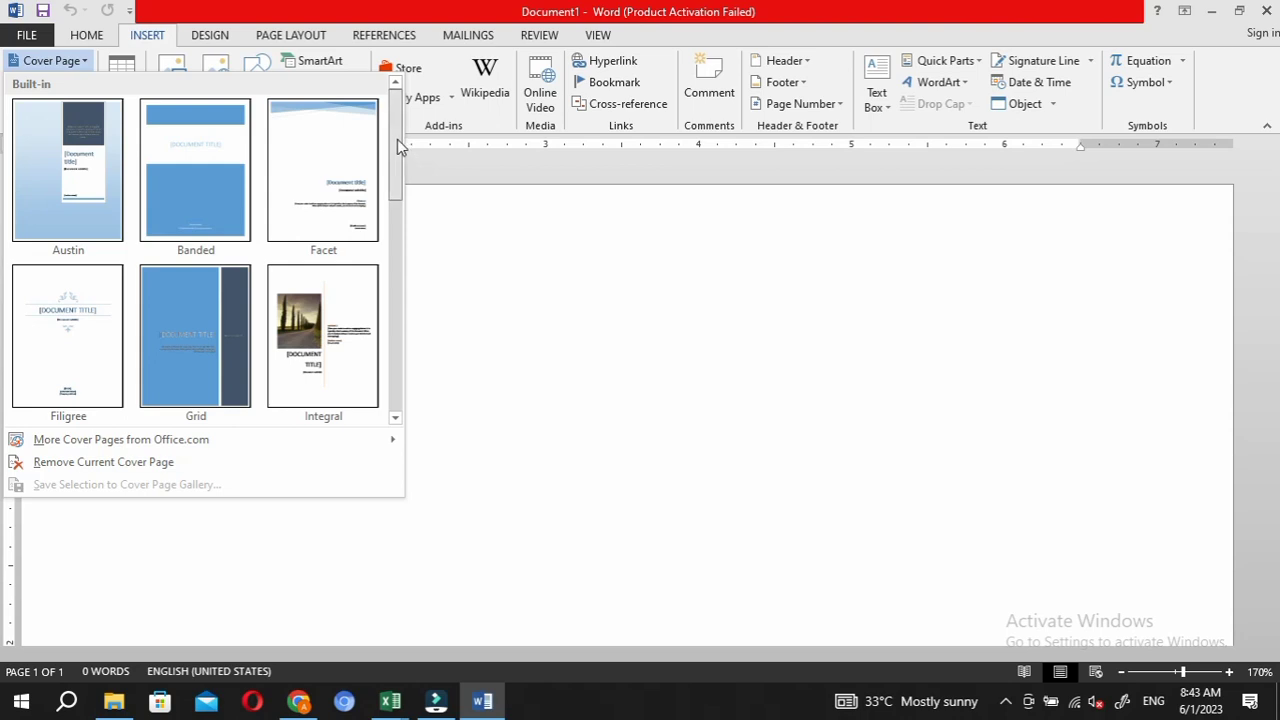
Browse the cover page designs and insert the Motion cover page with Year and title placeholders
left_click_drag(397, 145, 384, 374)
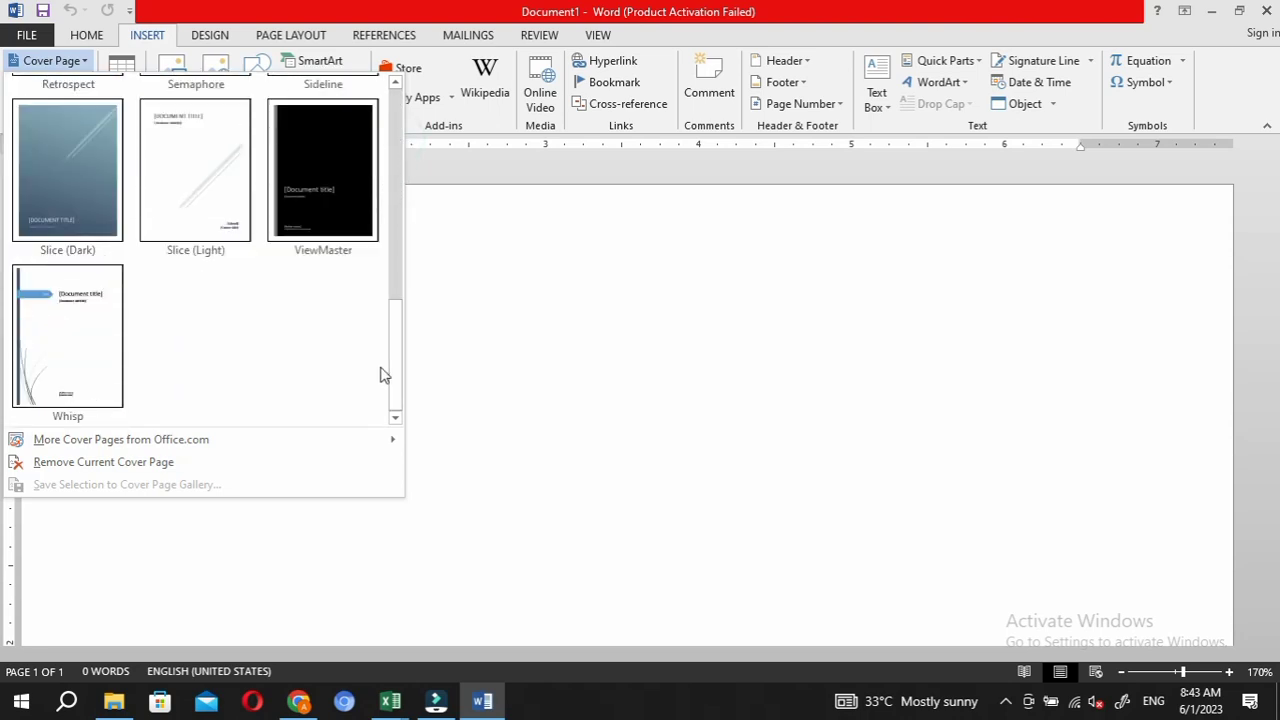
mouse_move(220, 444)
left_click_drag(397, 352, 402, 200)
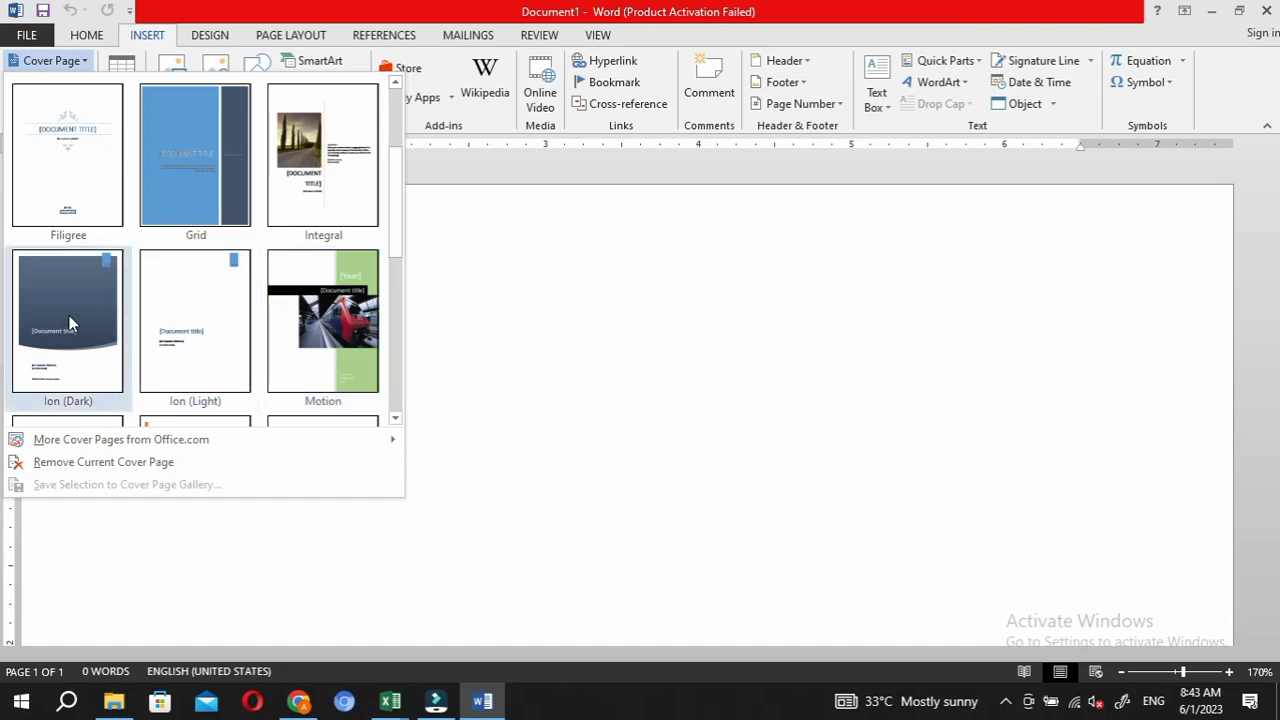
key("Escape")
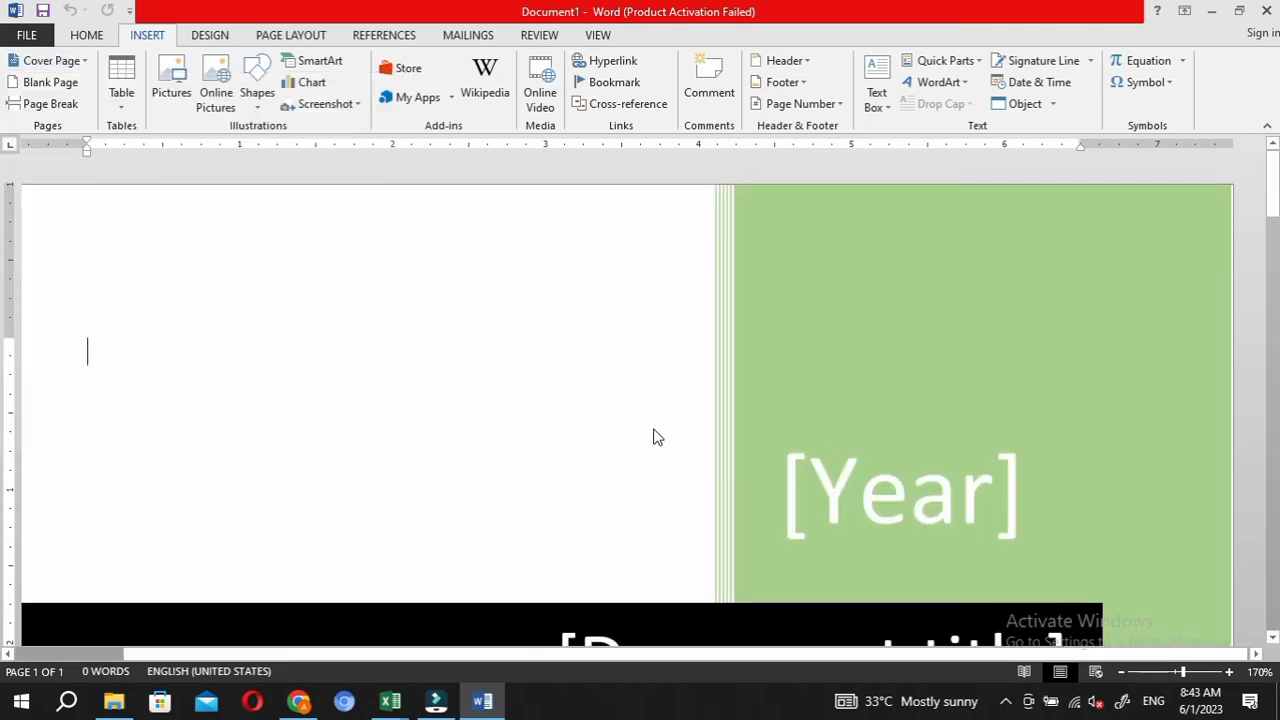
Look over the Motion cover page, then delete it with Remove Current Cover Page
left_click_drag(1270, 212, 1273, 287)
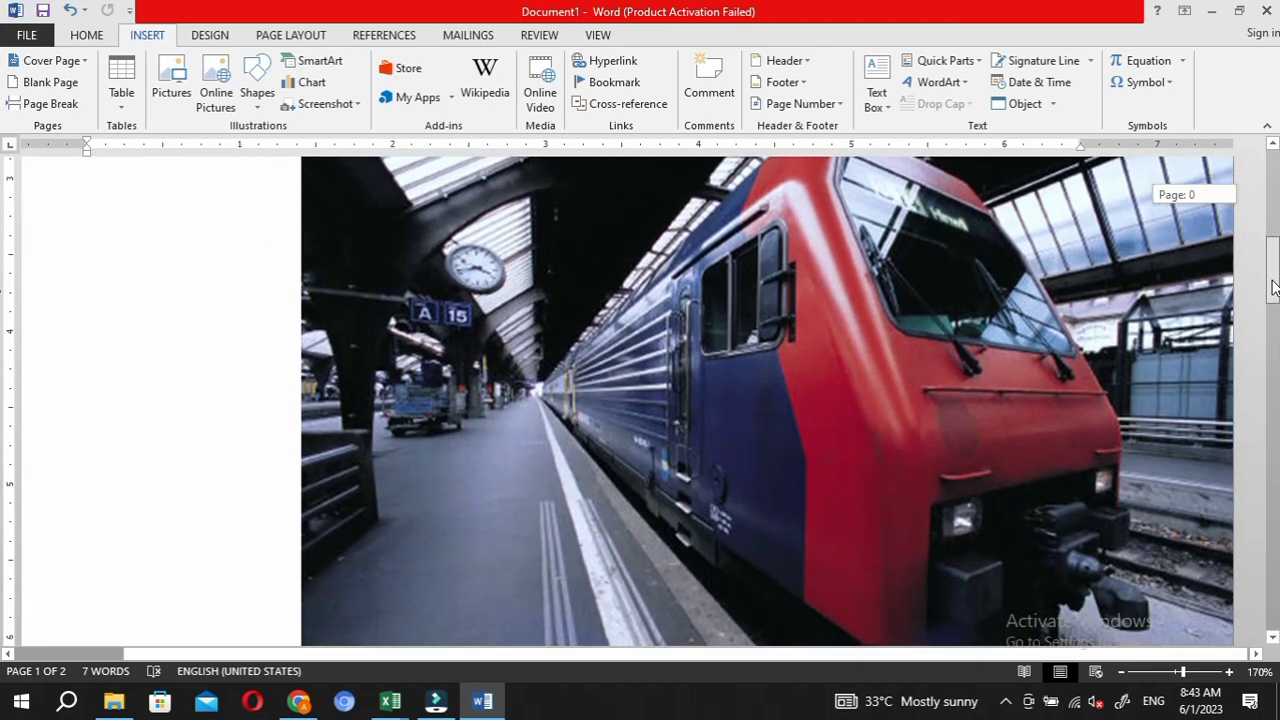
mouse_move(1273, 287)
left_mouse_down()
mouse_move(1258, 400)
mouse_move(1260, 229)
left_mouse_up()
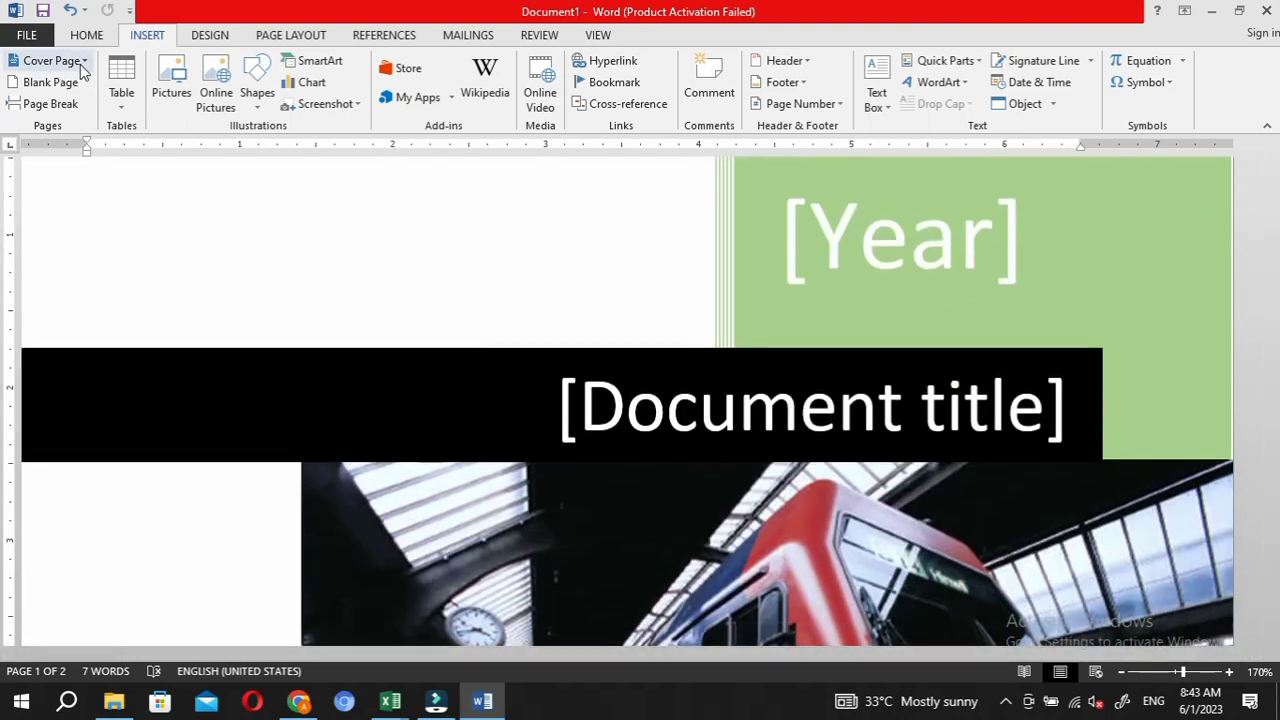
left_click(80, 64)
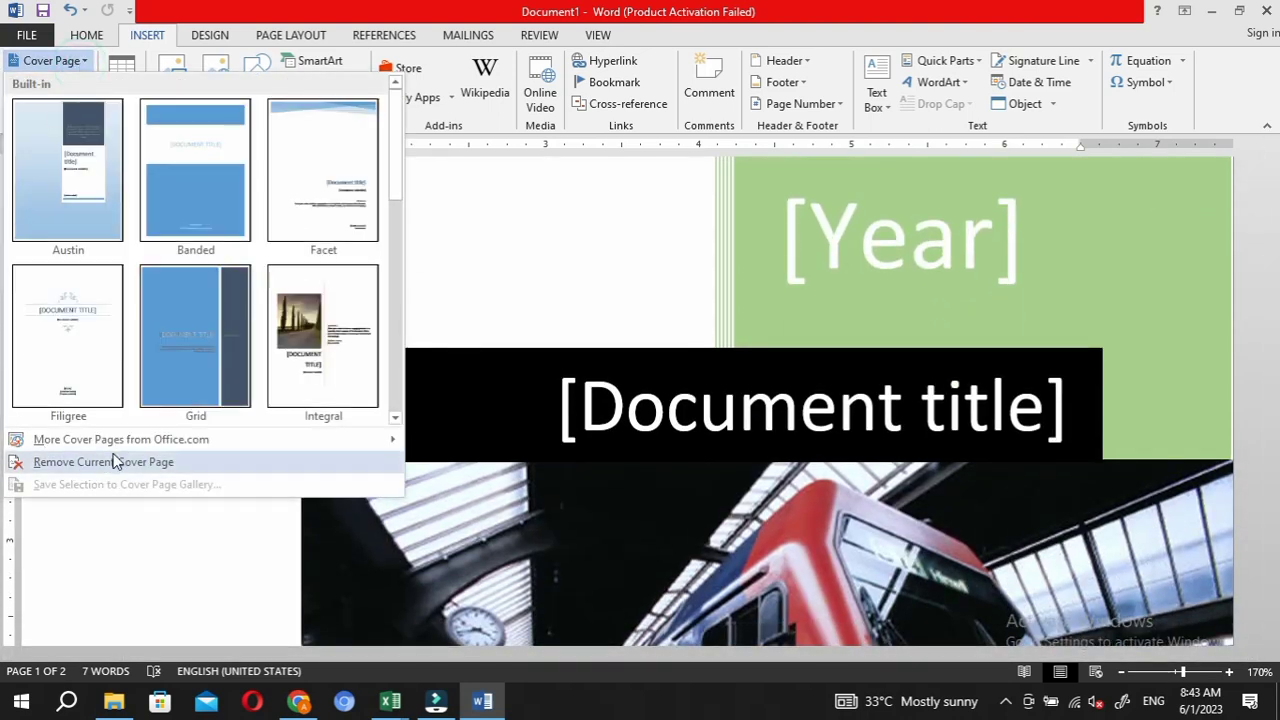
left_click(181, 464)
left_click(177, 459)
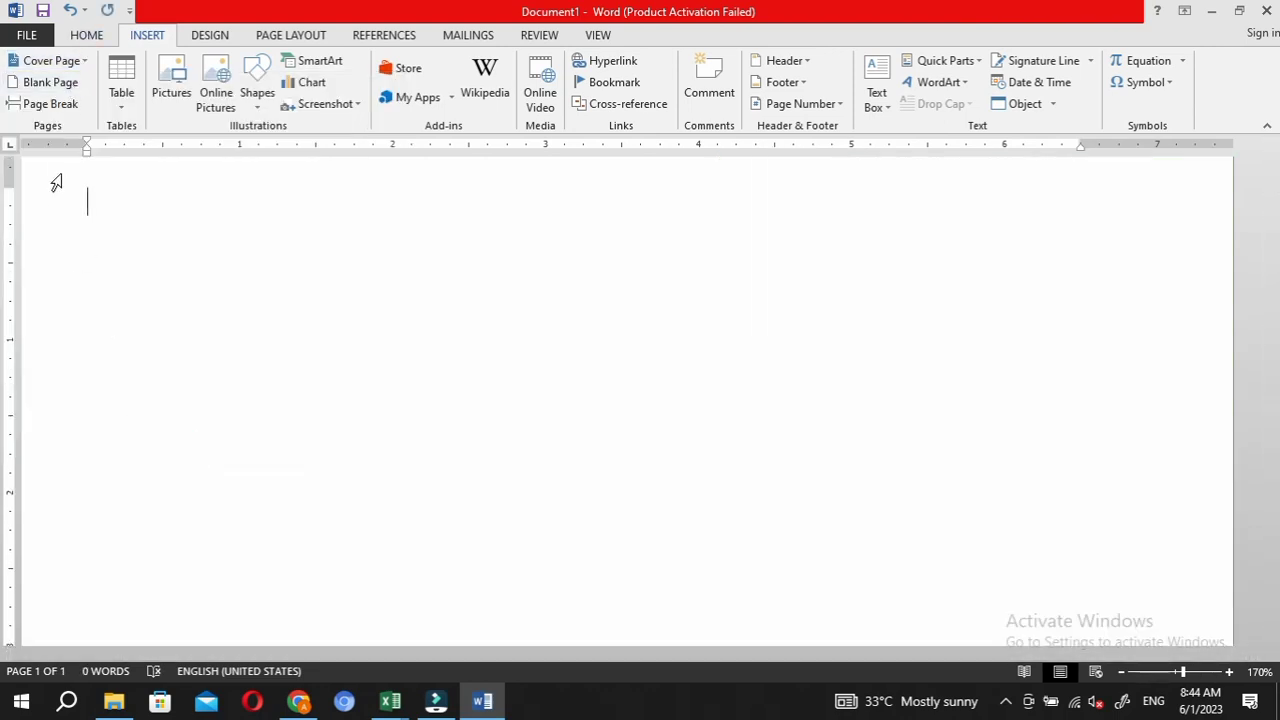
Type 'The' on page one and insert a blank page after it
type("The")
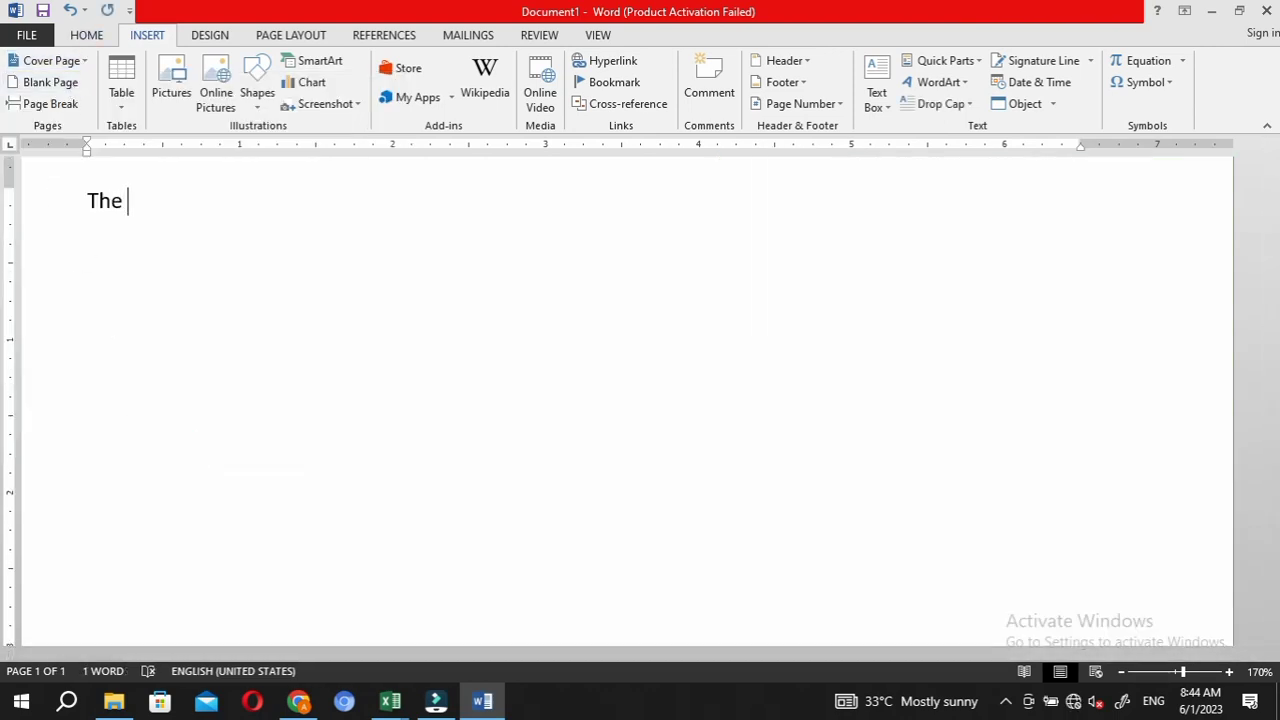
left_click(55, 84)
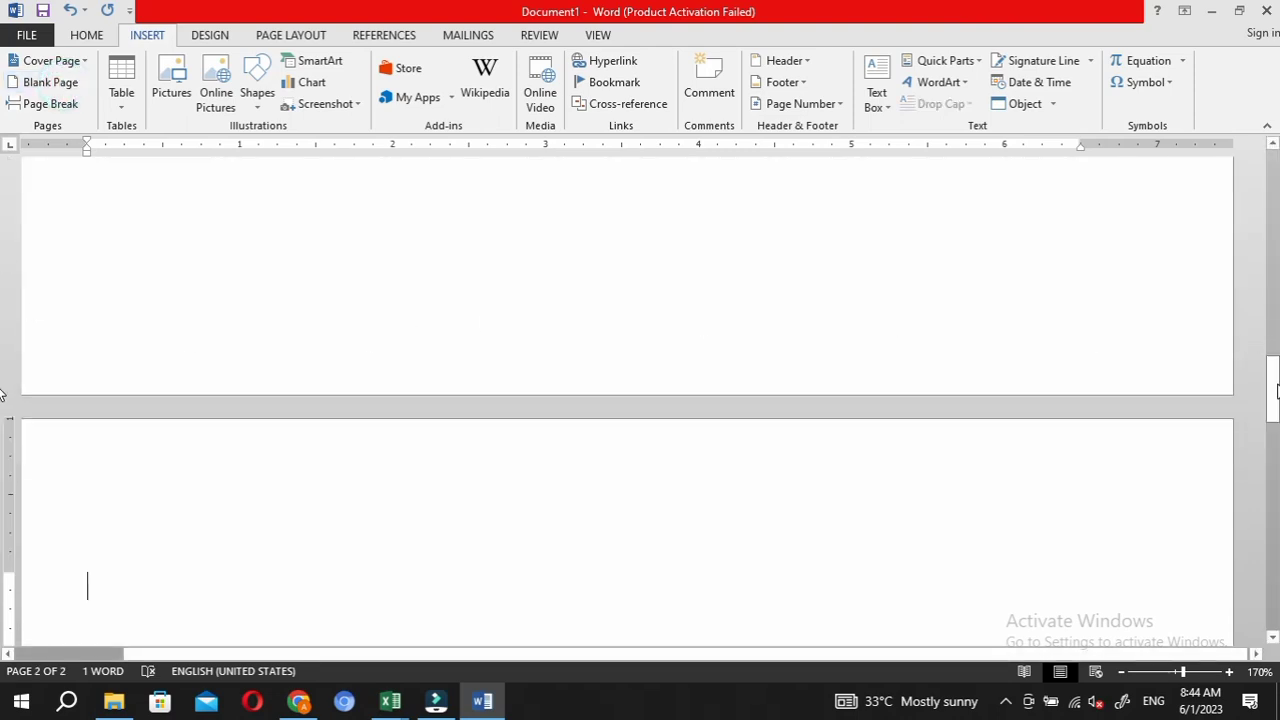
mouse_move(1274, 388)
left_mouse_down()
mouse_move(1275, 200)
mouse_move(1260, 418)
left_mouse_up()
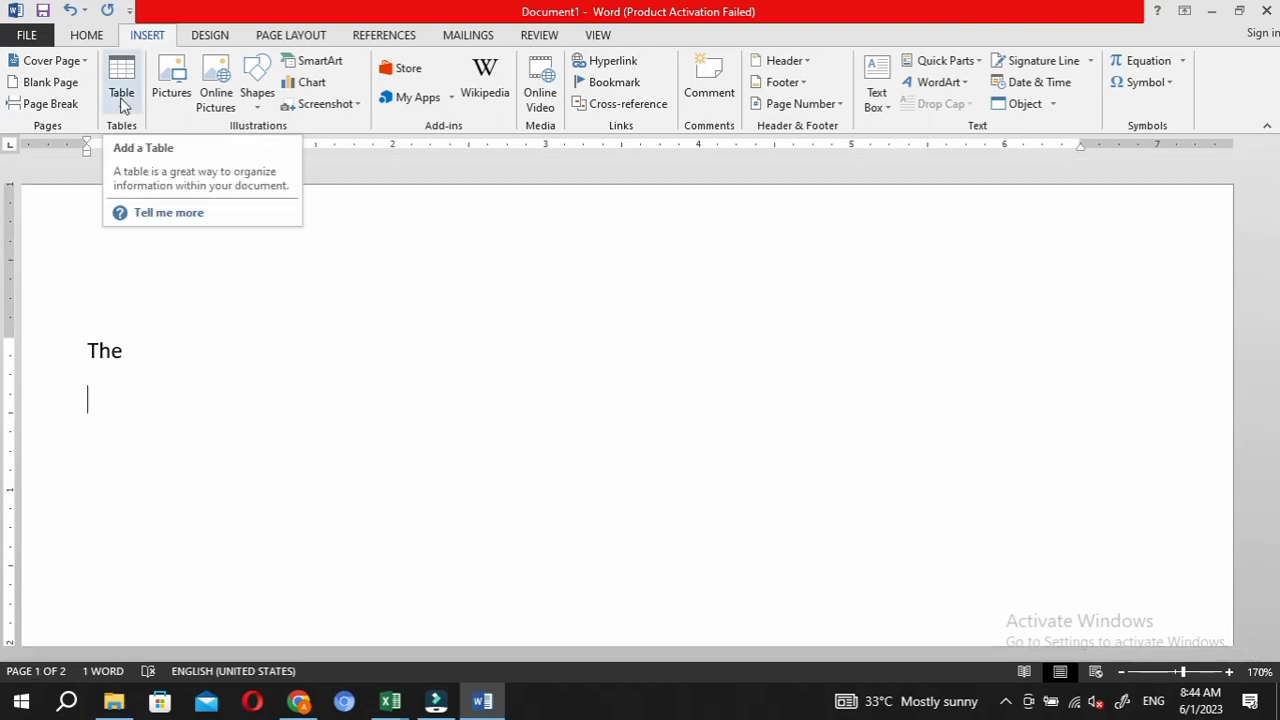
Insert a 5x5 table from the Table grid below 'The'
left_click(121, 100)
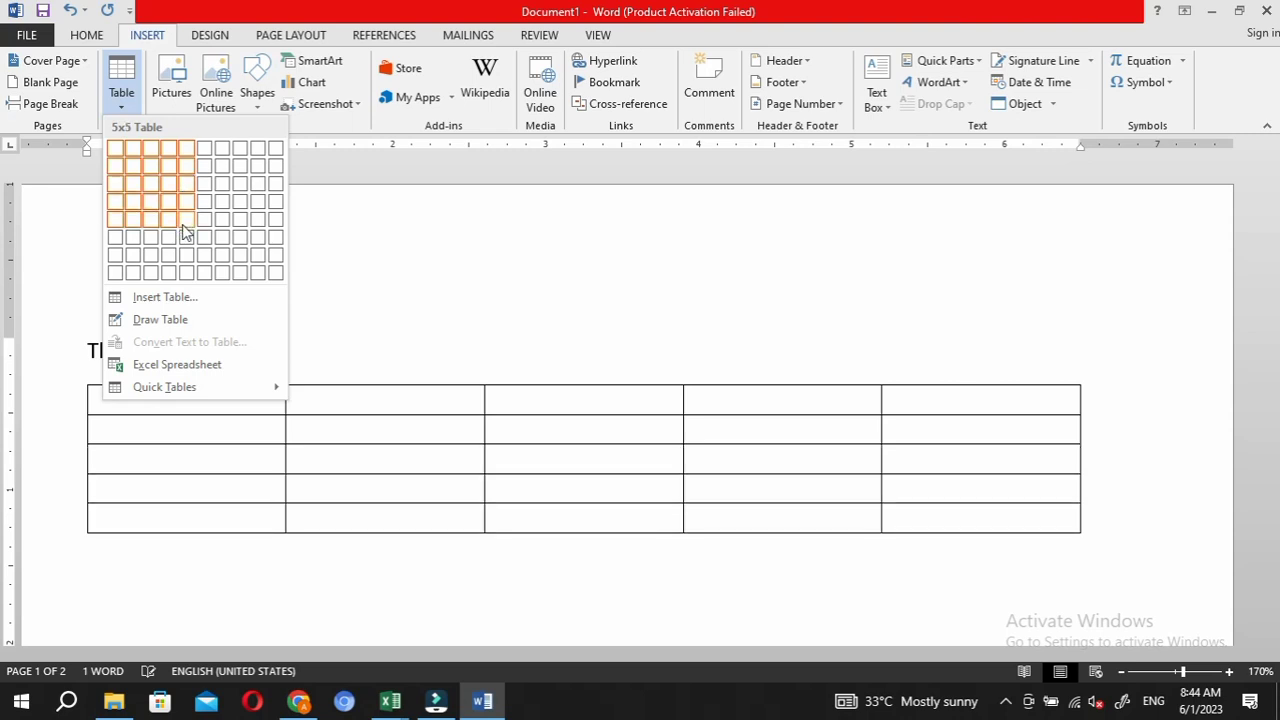
left_click(183, 222)
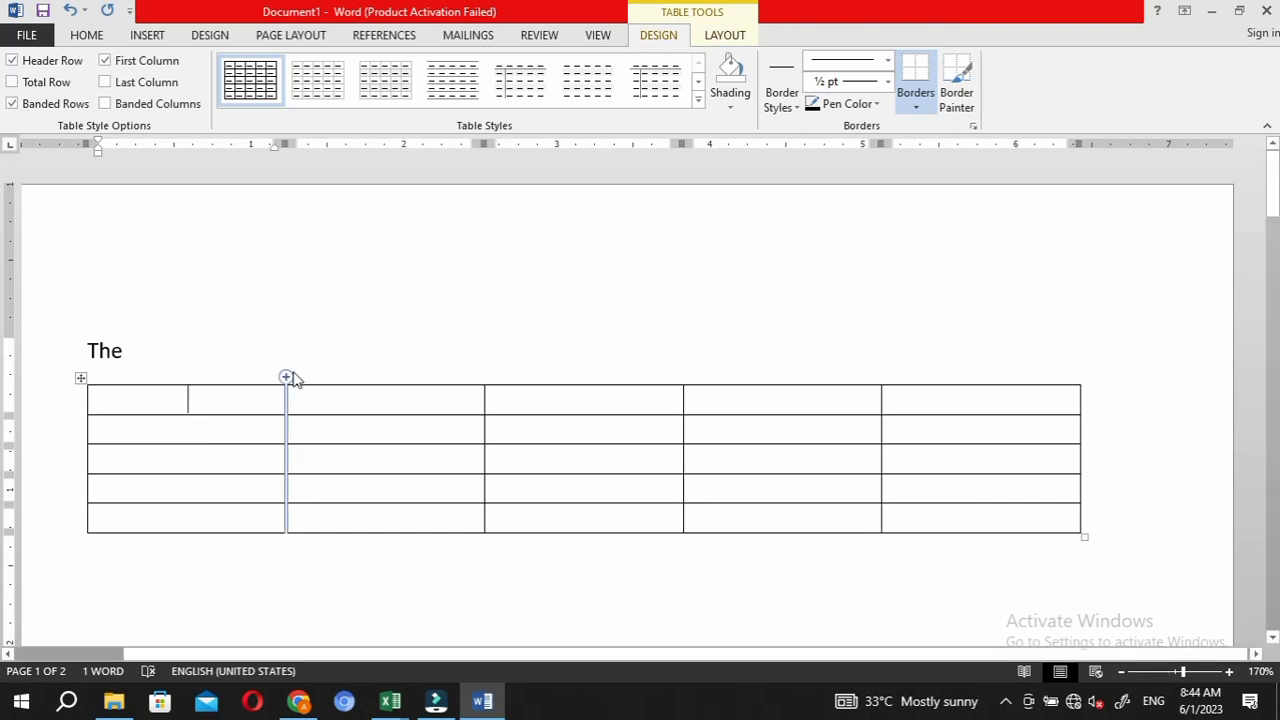
Select the table and expand the Table Styles gallery on the Table Tools Design tab
left_click(275, 335)
left_click(145, 421)
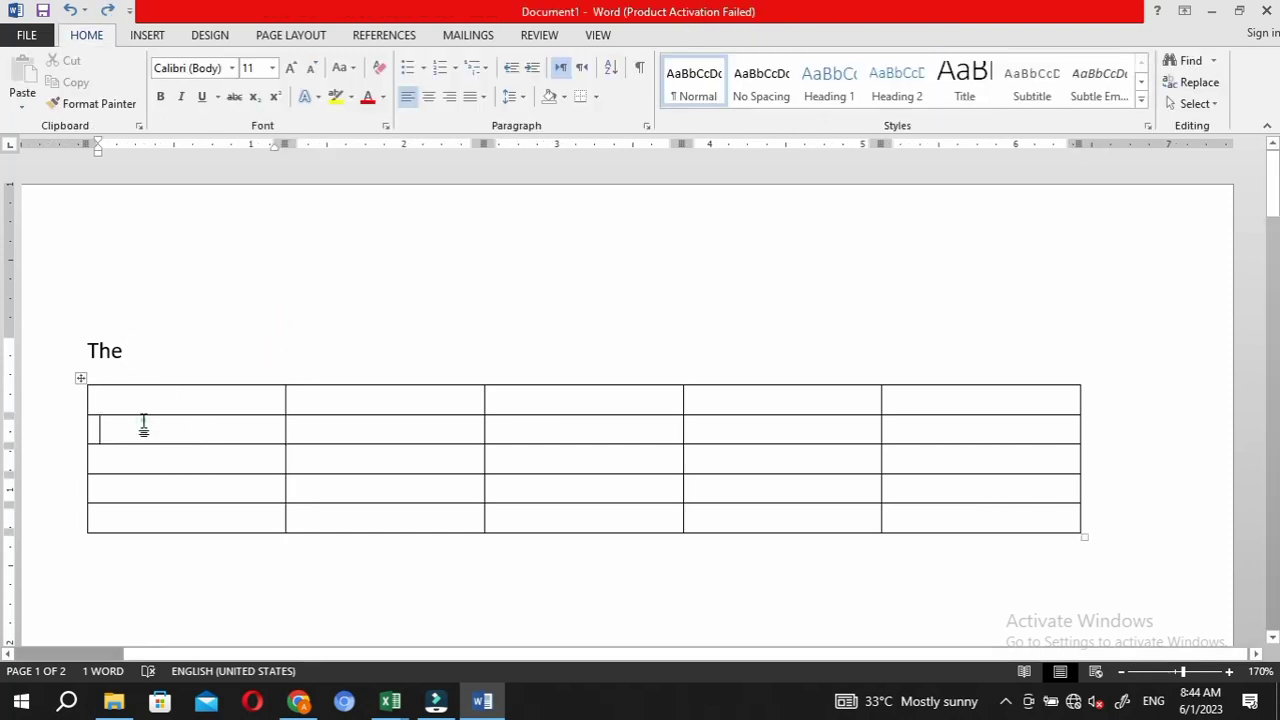
left_click(80, 378)
left_click(163, 419)
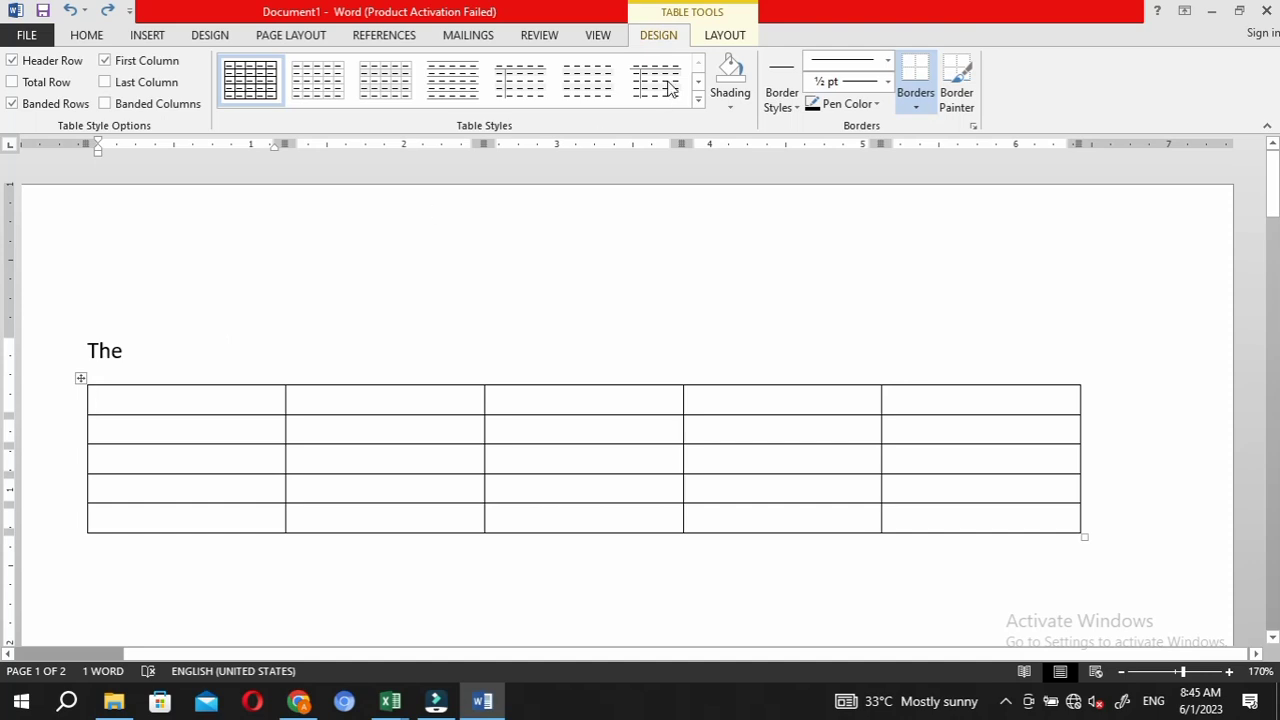
left_click(660, 40)
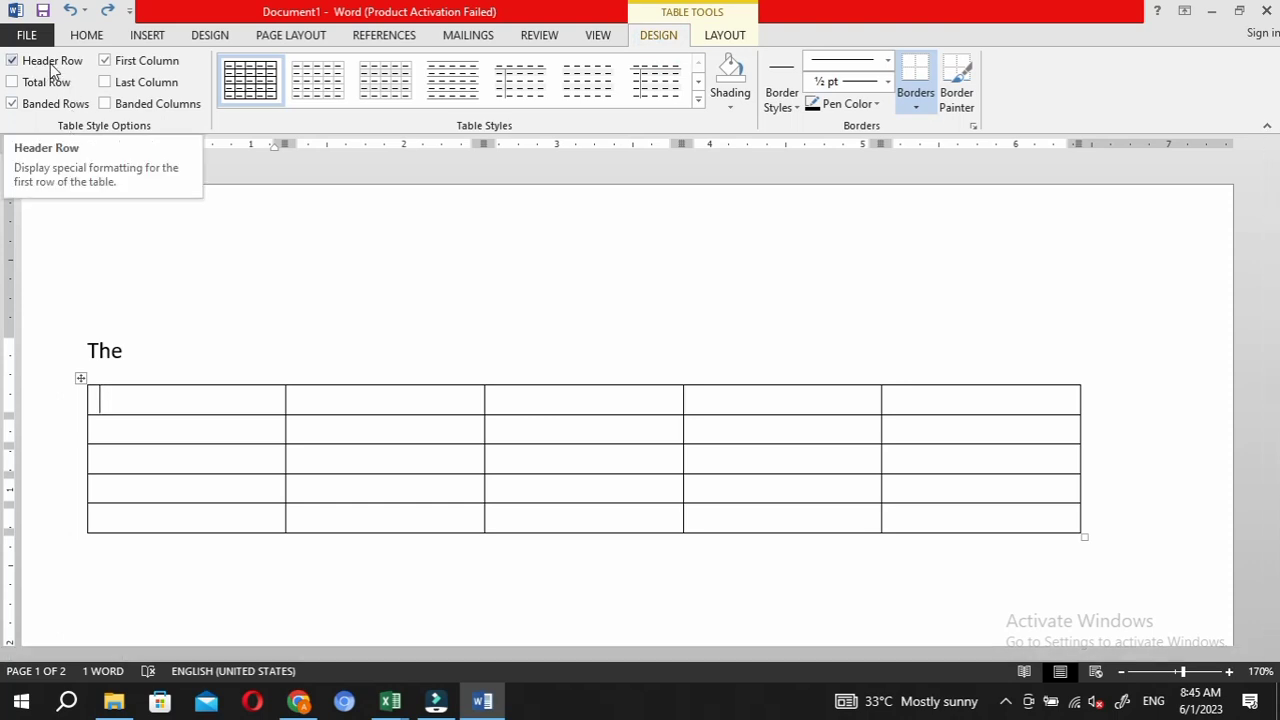
left_click(698, 99)
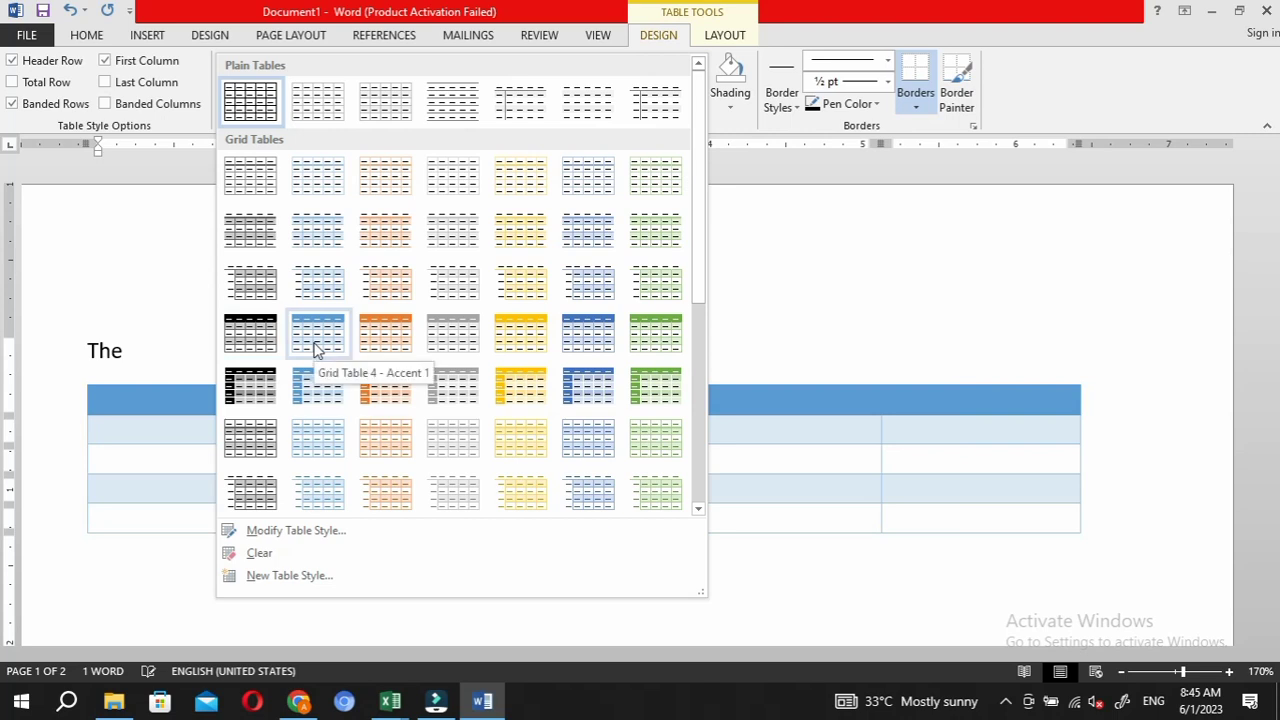
Apply an orange Grid Table style and leave the shading unchanged
left_click(385, 333)
left_click(731, 106)
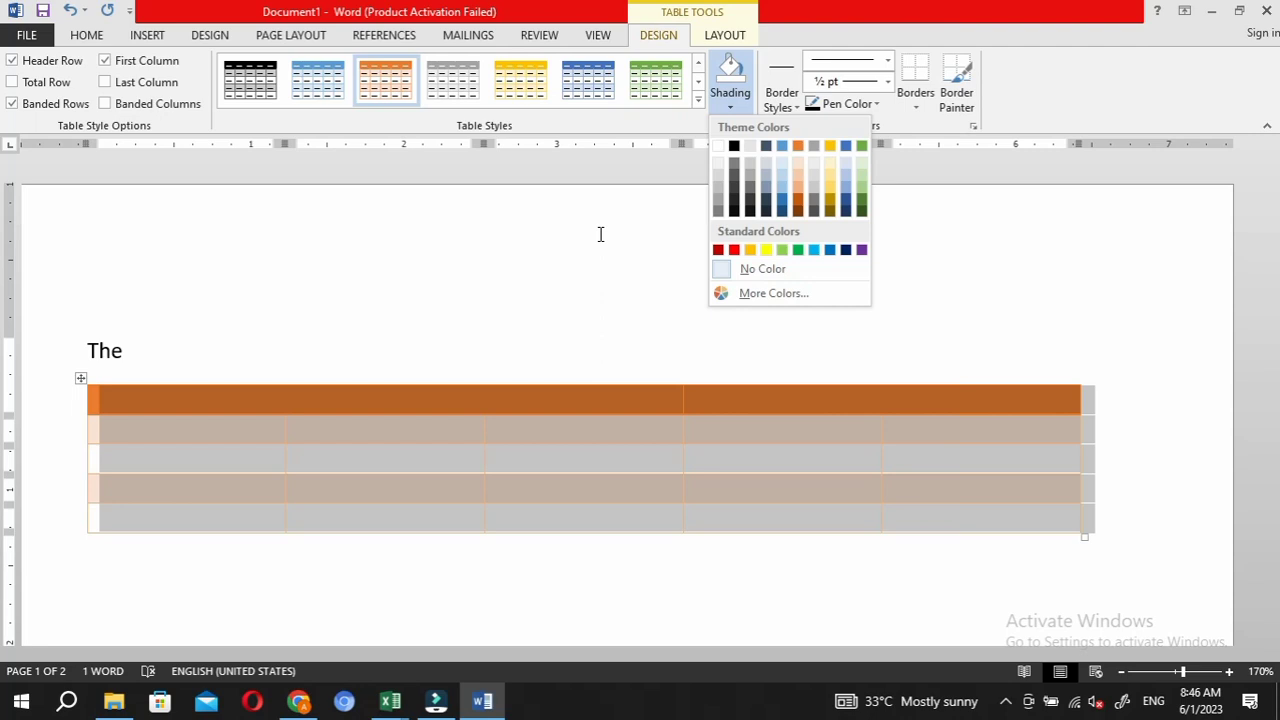
left_click(600, 234)
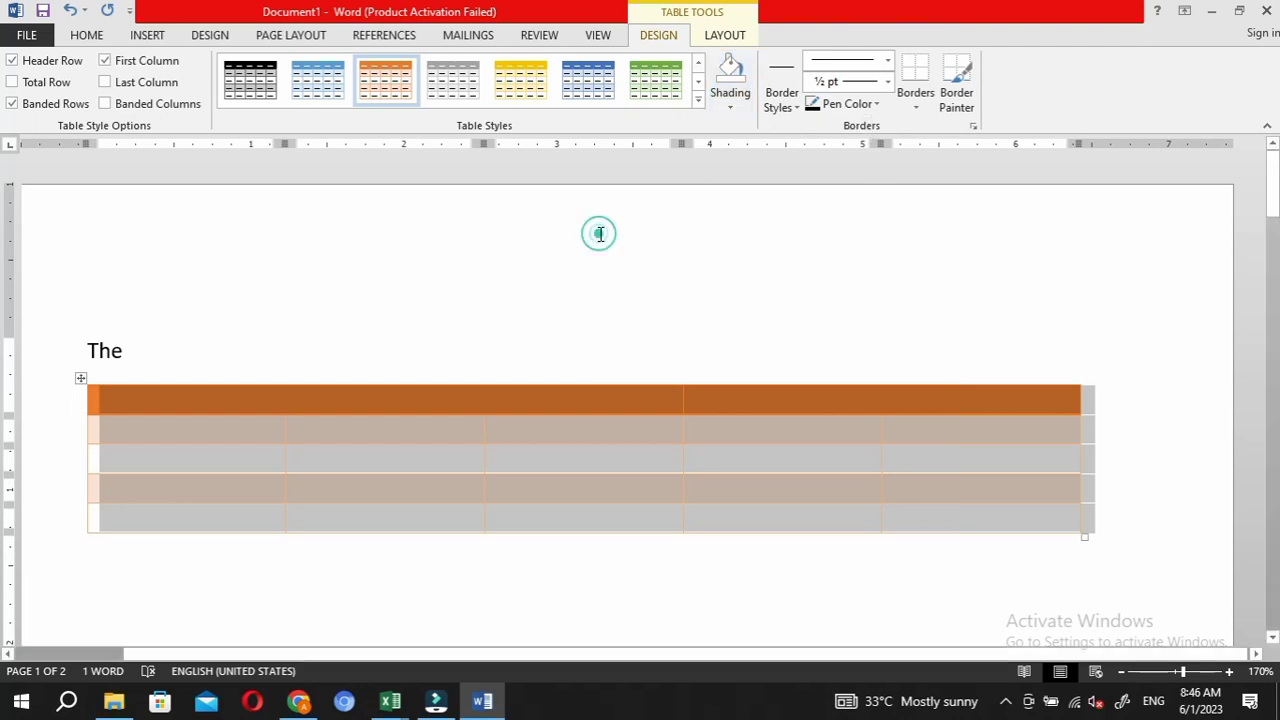
Choose an orange 1½ pt solid line as the border painting style
left_click(794, 107)
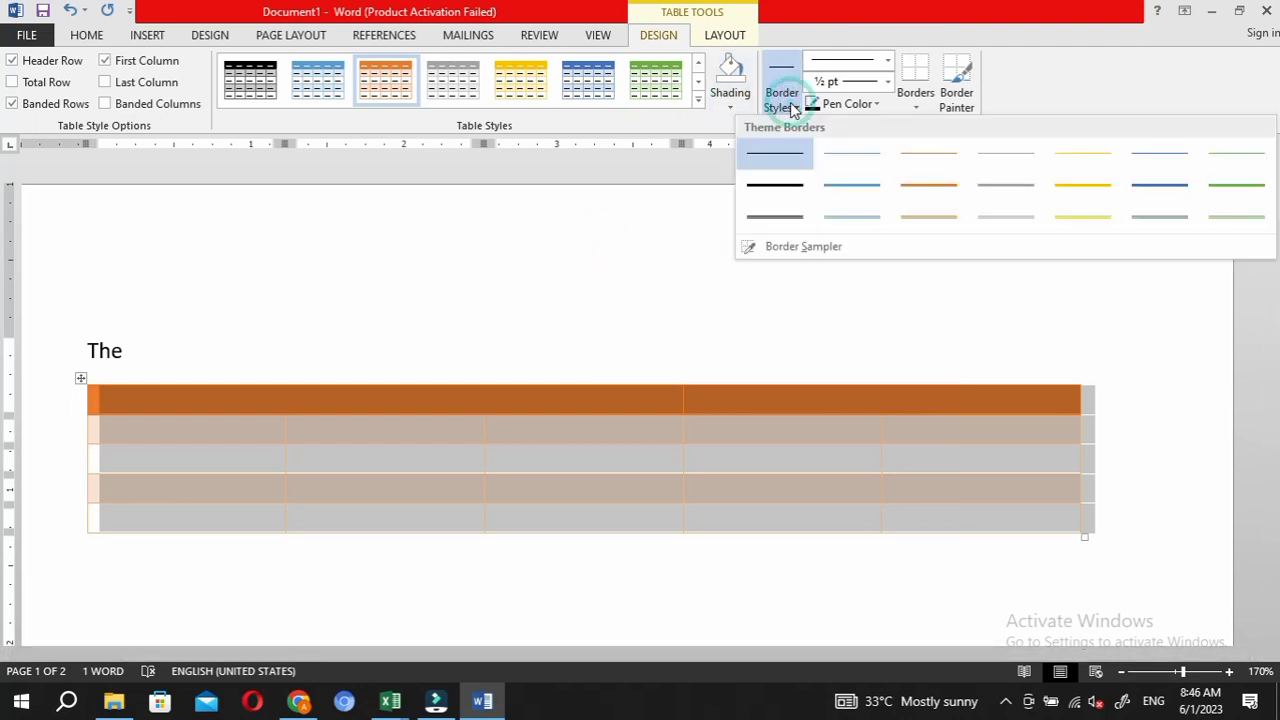
left_click(780, 191)
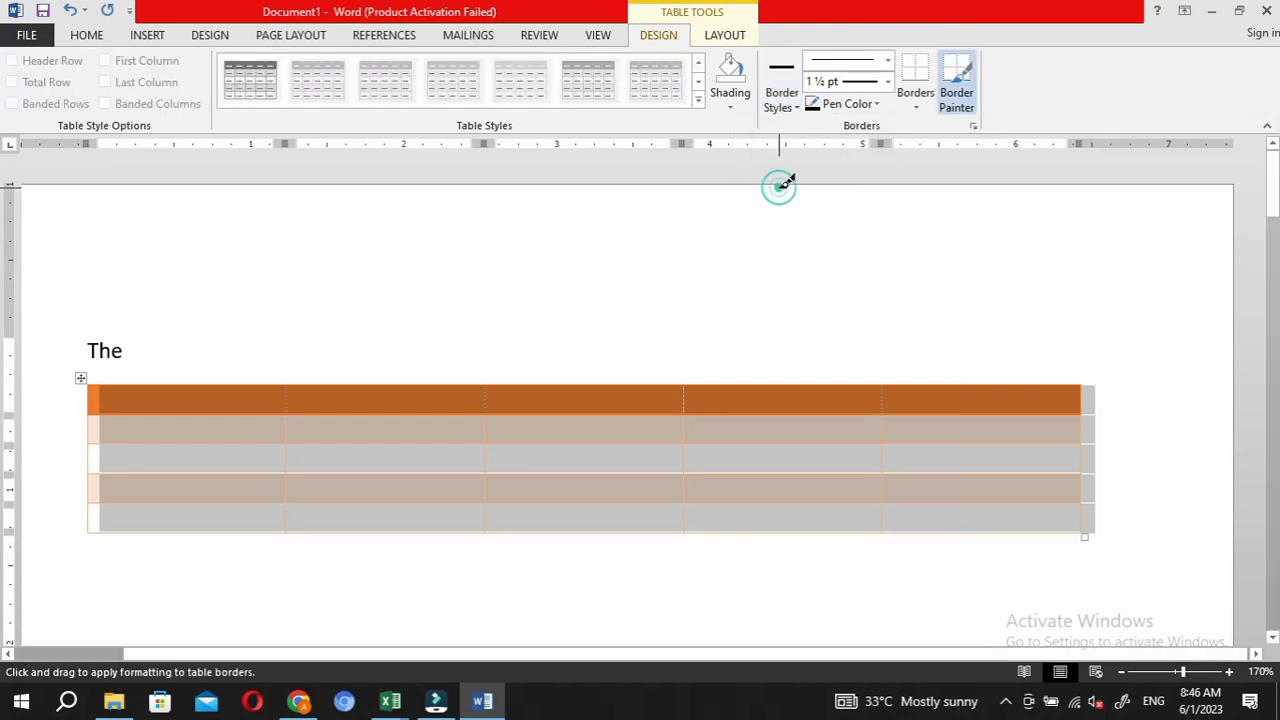
left_click(790, 107)
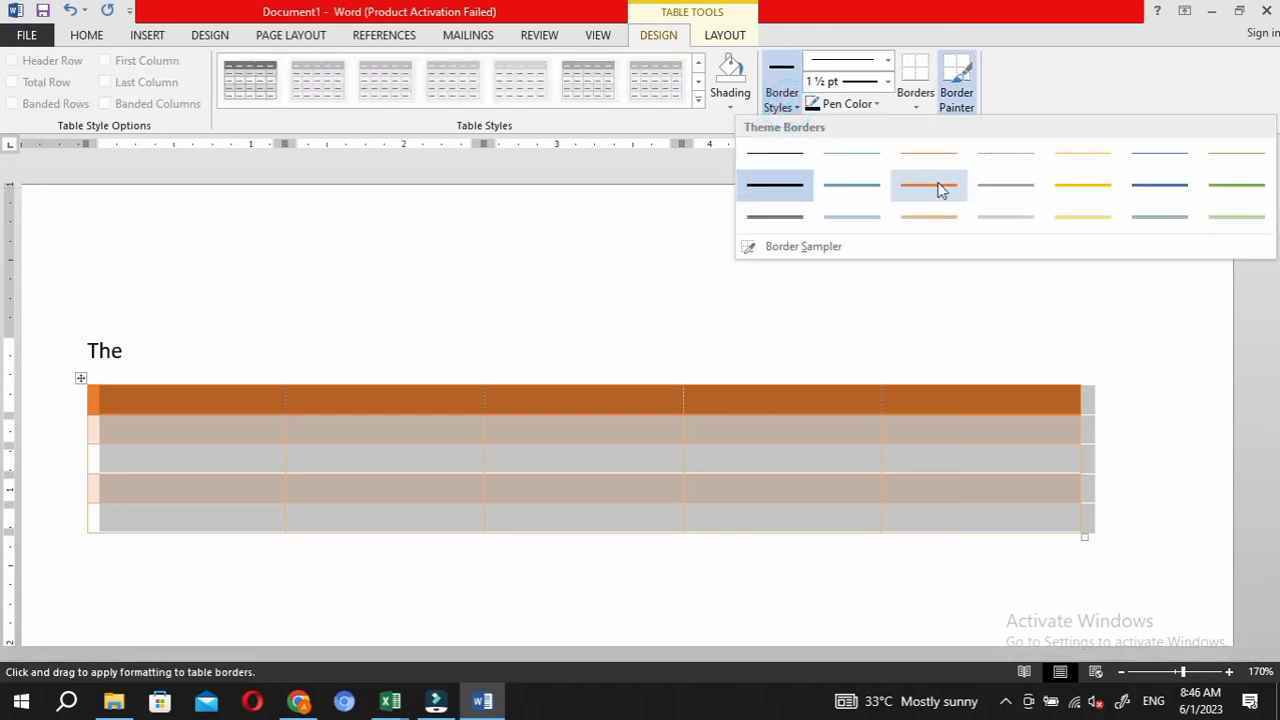
left_click(940, 188)
left_click(870, 430)
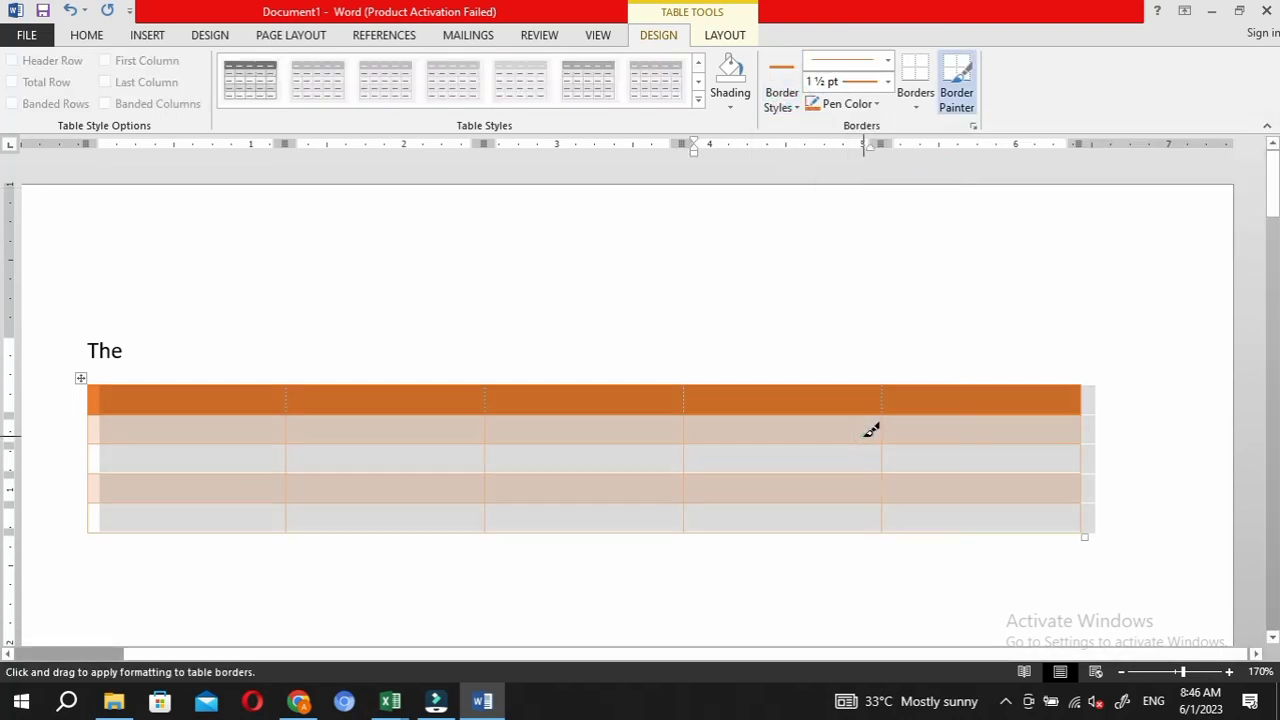
left_click(866, 431)
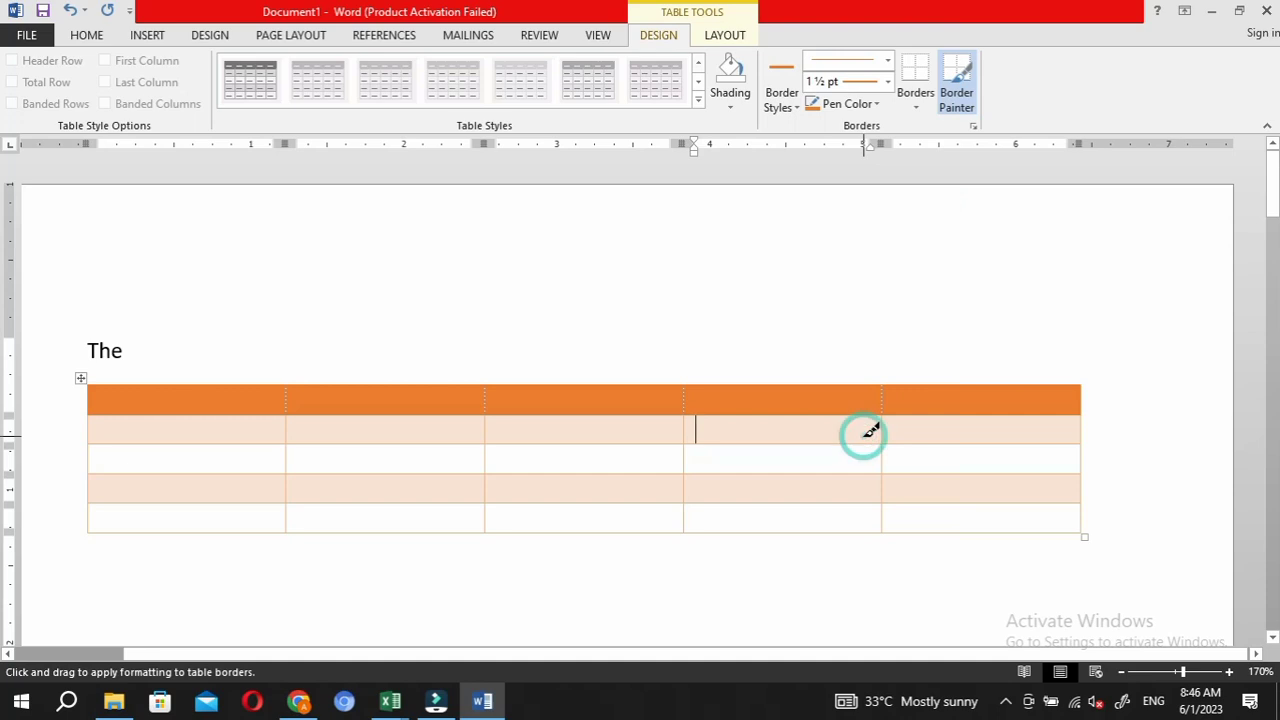
Paint thick orange borders on the top edge and inner cell edges of columns two to four
left_click(665, 384)
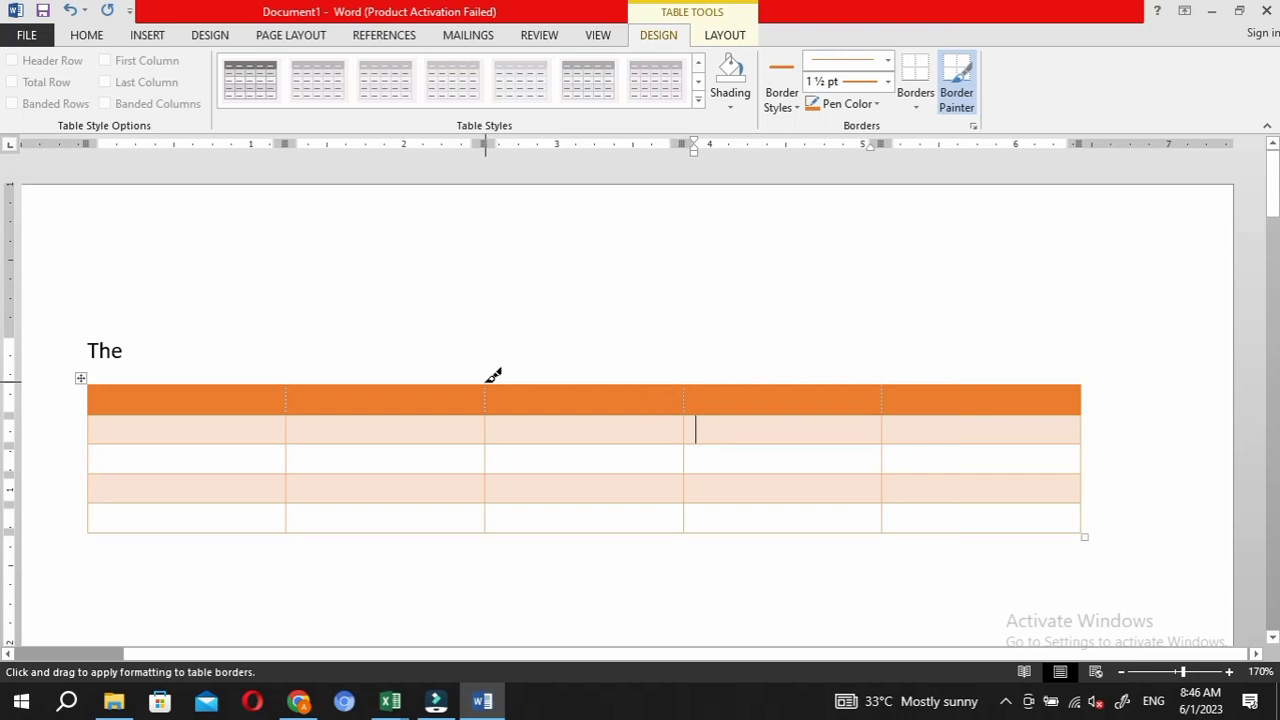
left_click_drag(486, 381, 680, 380)
left_click_drag(686, 500, 682, 446)
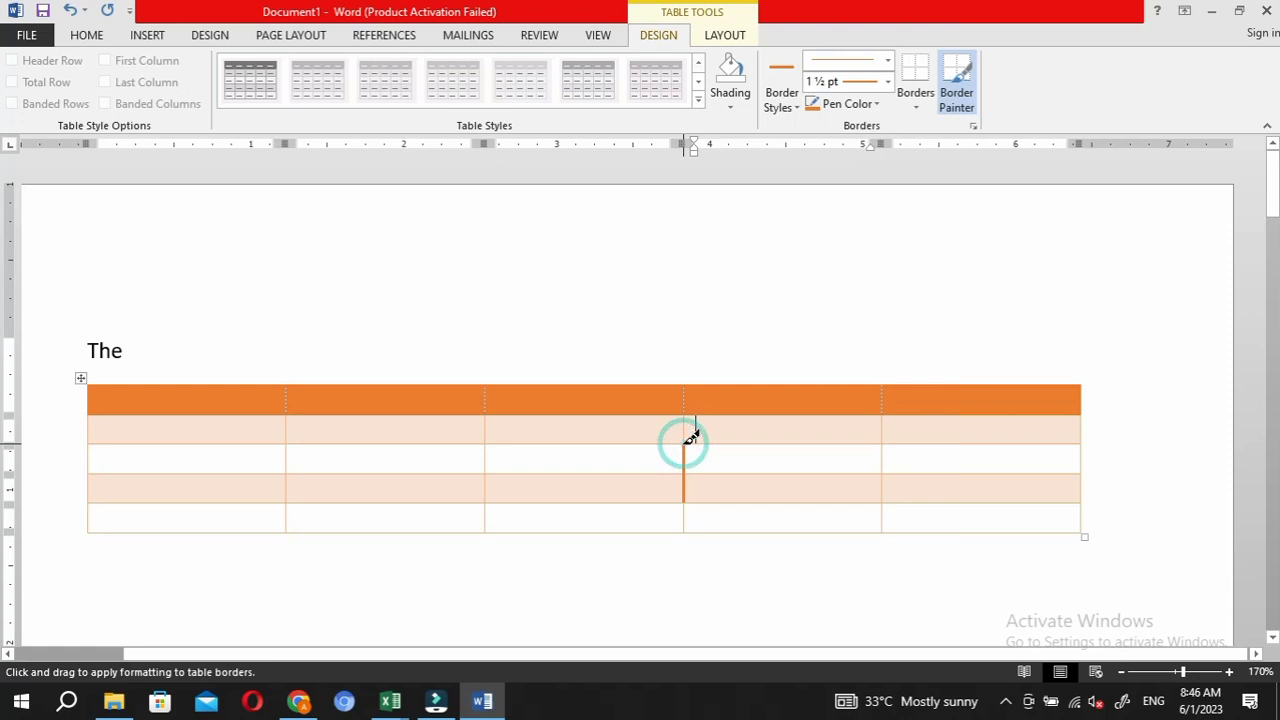
left_click(487, 434)
left_click(487, 472)
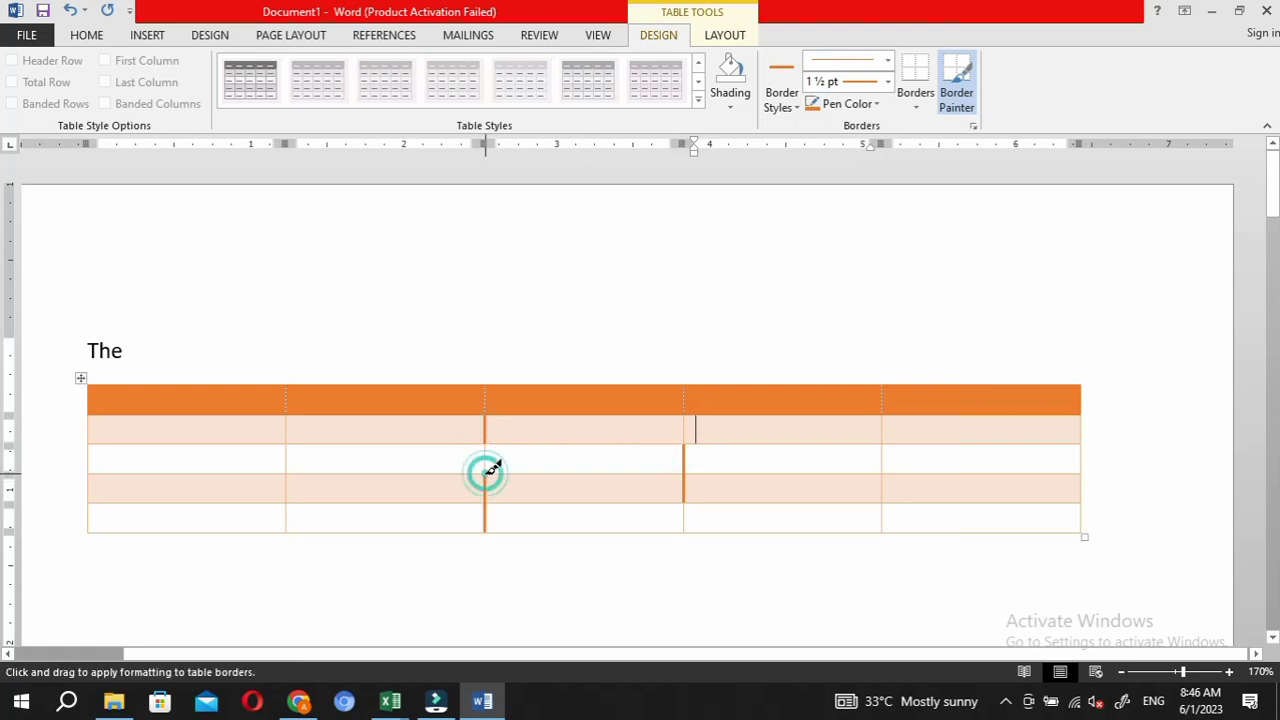
left_click(465, 473)
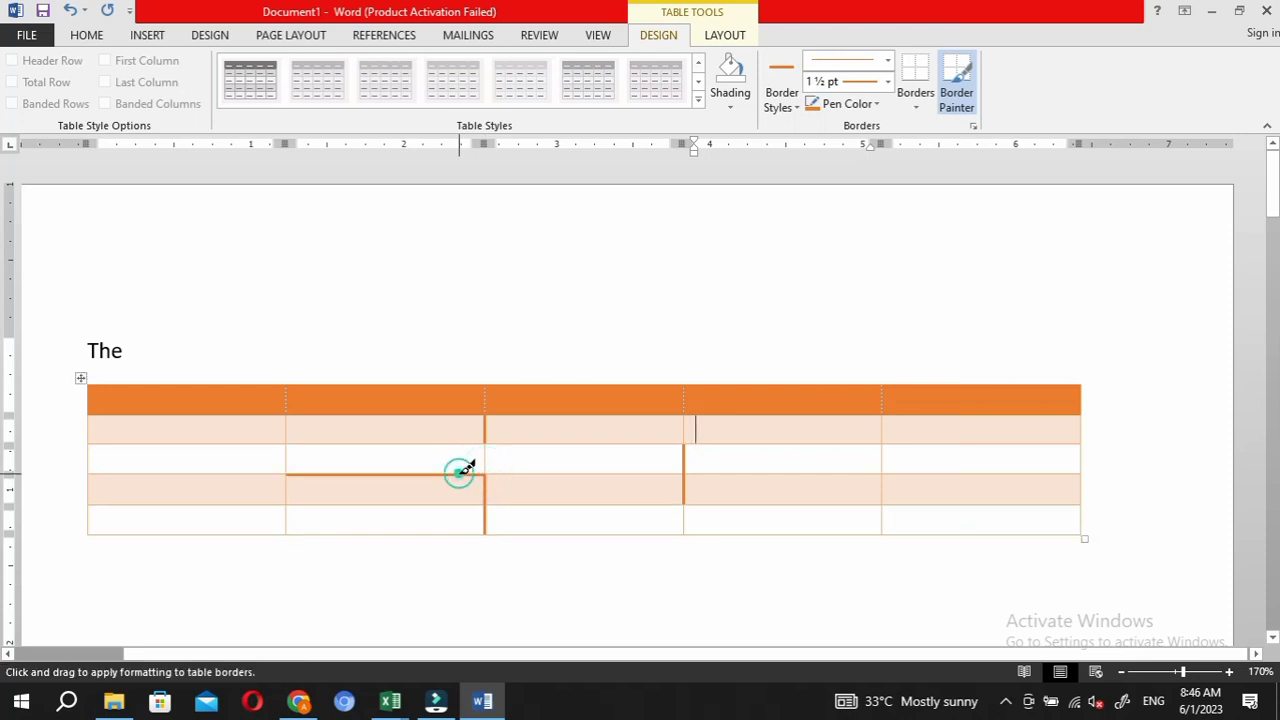
left_click(561, 473)
left_click(743, 474)
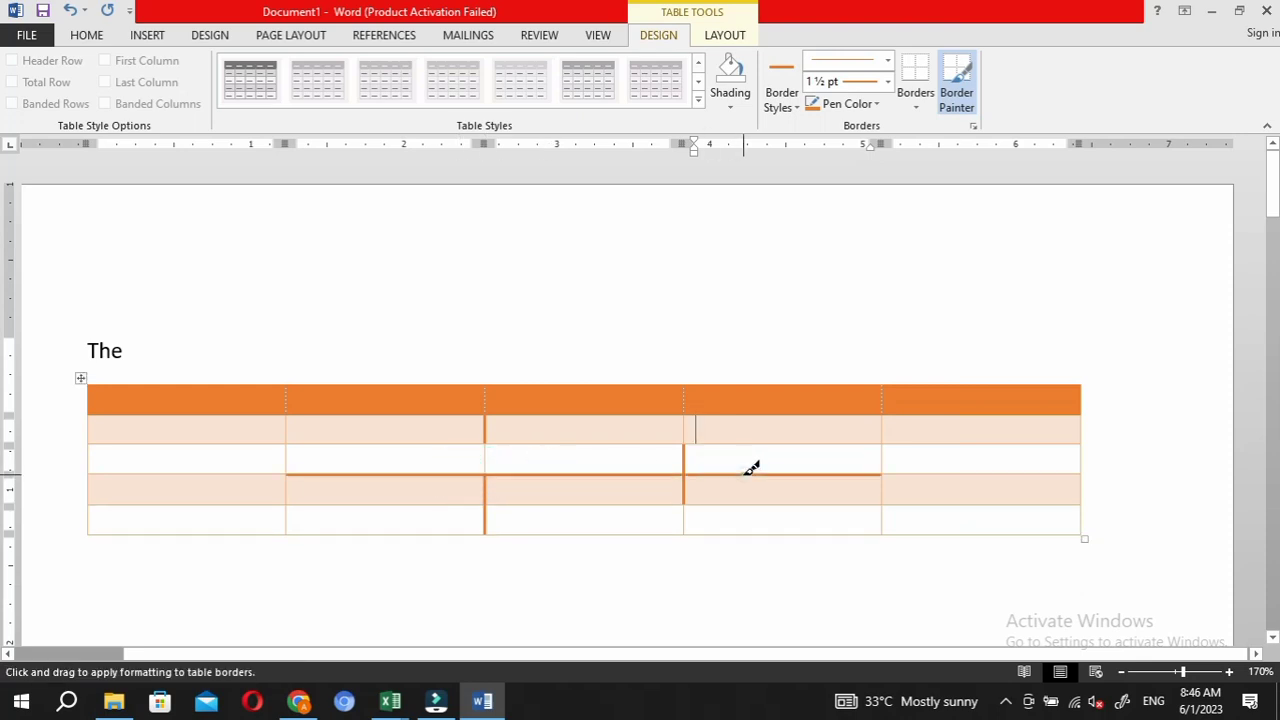
left_click(746, 445)
left_click(725, 36)
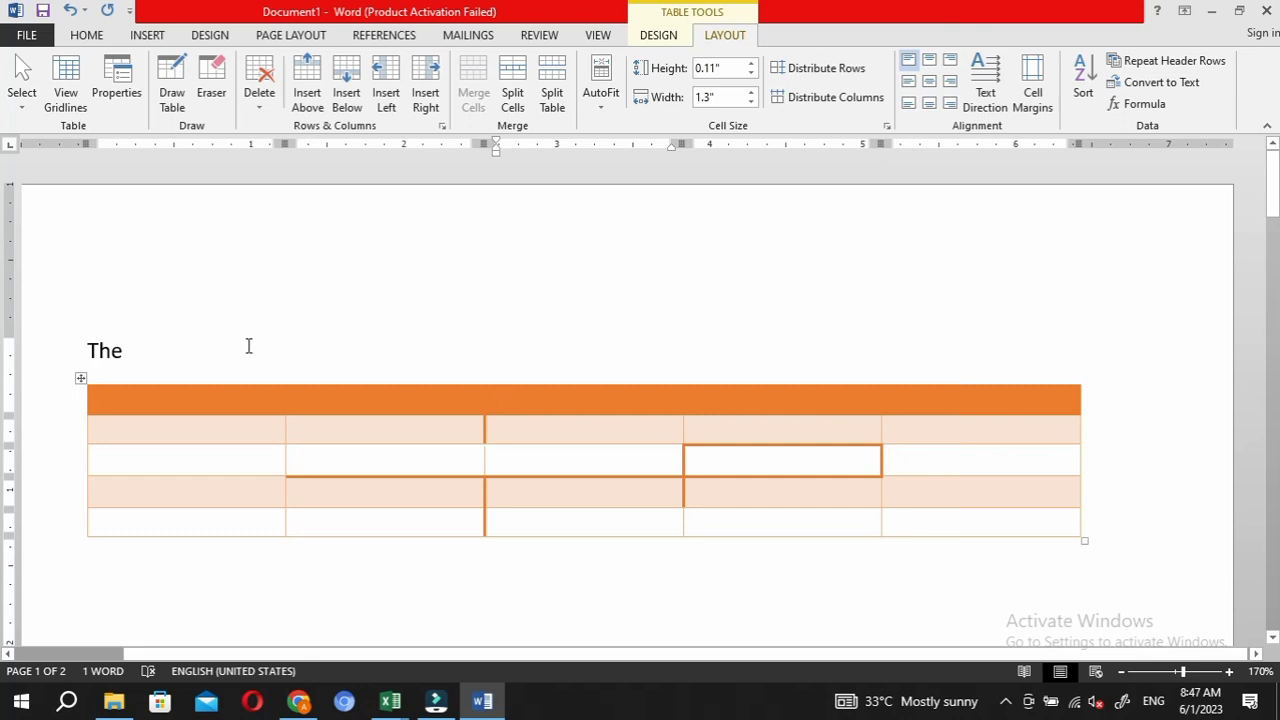
Hand-draw three adjoining cells just below the main table with Draw Table
left_click(172, 95)
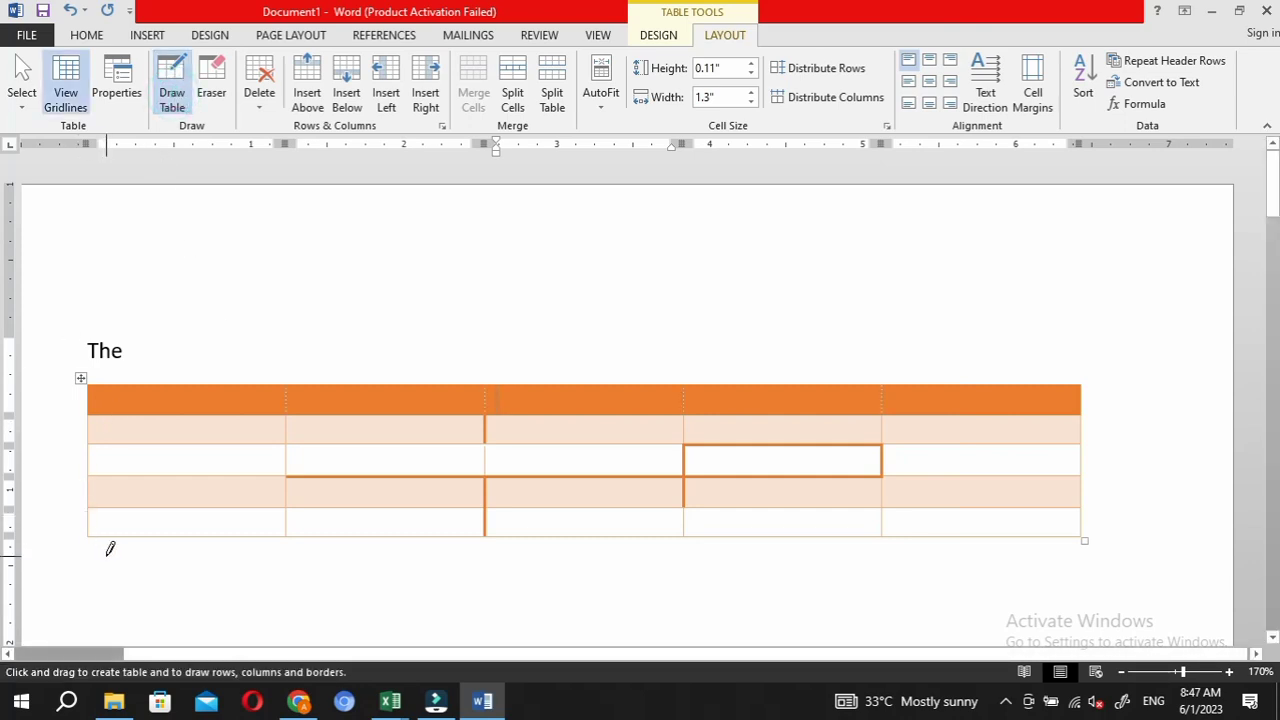
left_click_drag(106, 557, 298, 582)
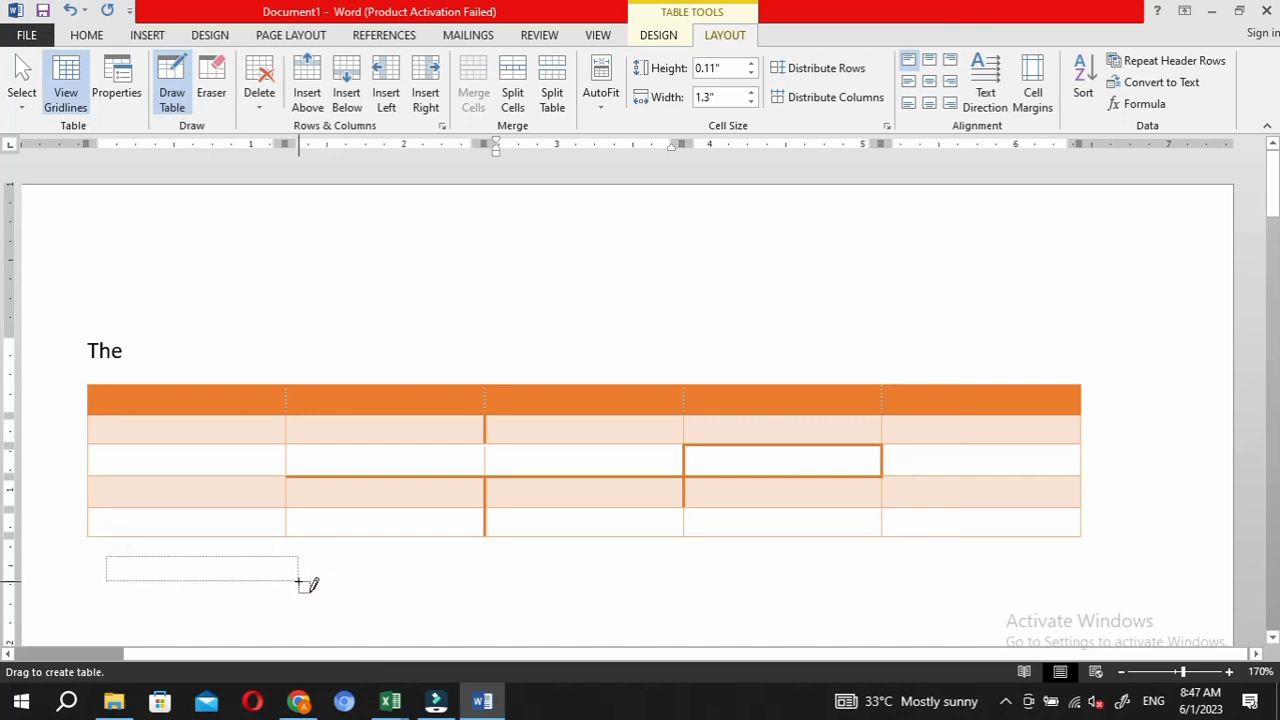
mouse_move(298, 541)
left_mouse_down()
mouse_move(454, 548)
mouse_move(440, 590)
left_mouse_up()
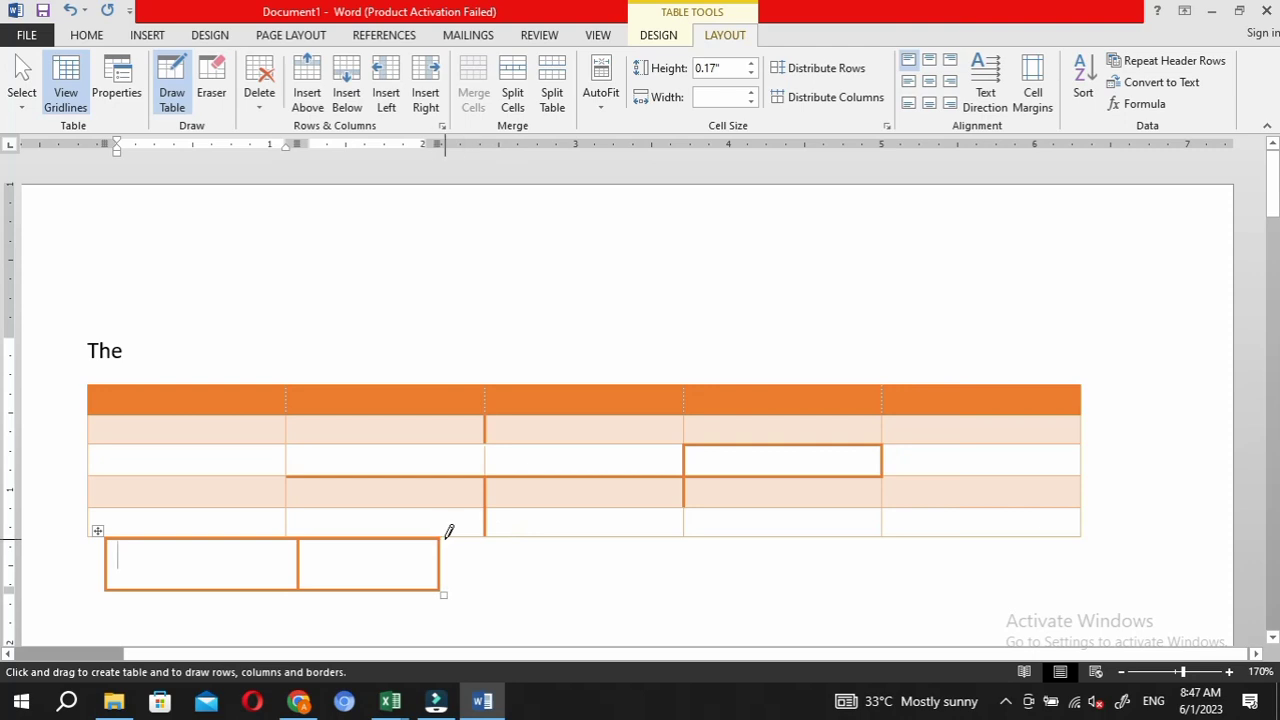
left_click_drag(441, 538, 549, 590)
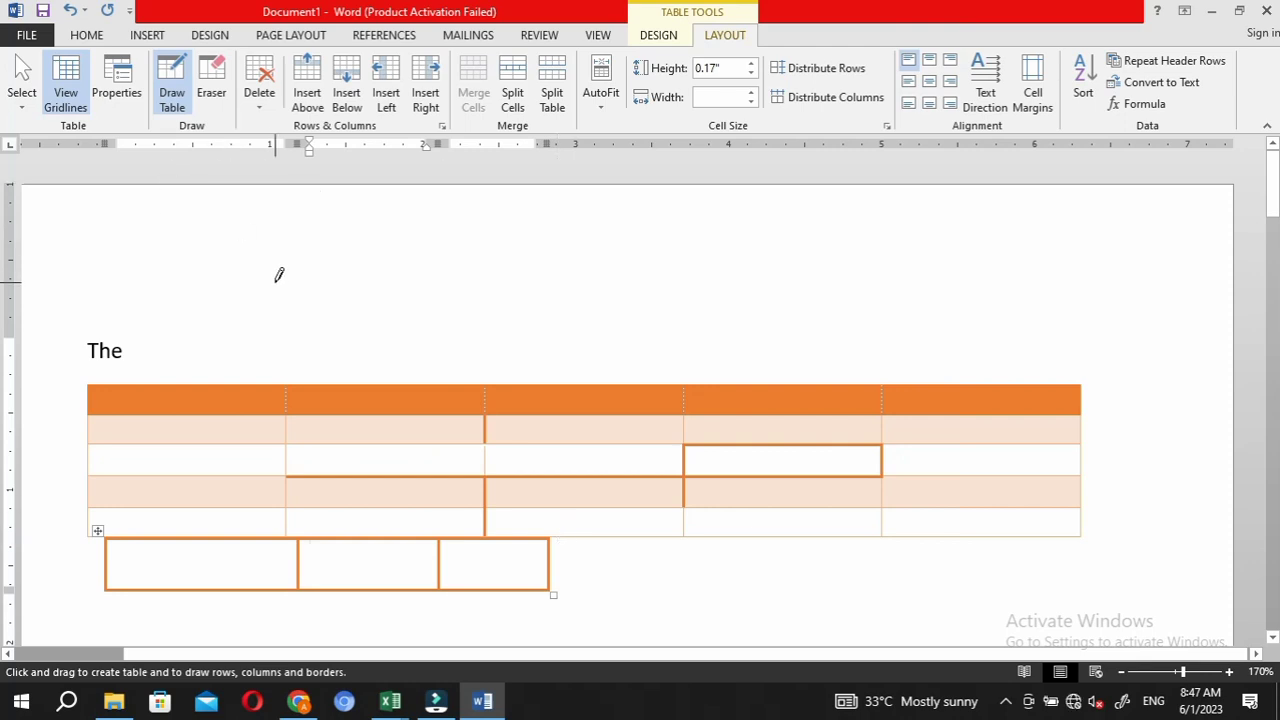
Erase the third cell's borders, leaving a two-cell box
left_click(211, 85)
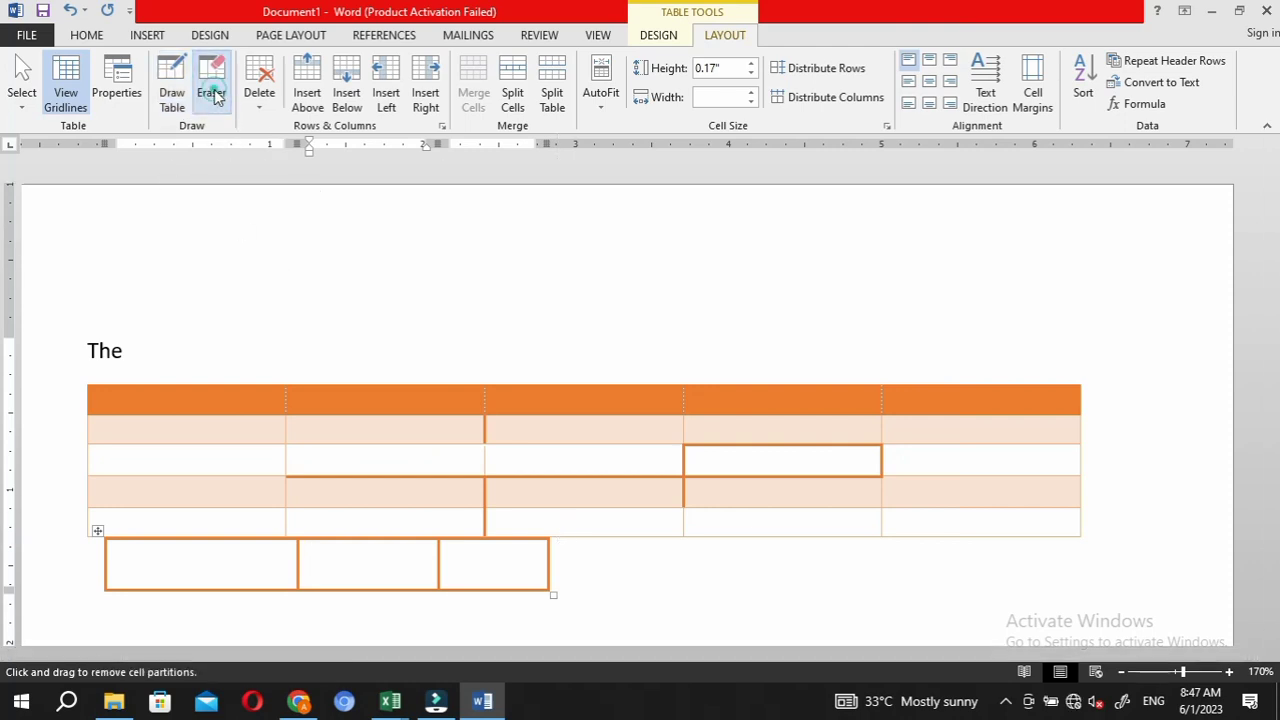
left_click(460, 538)
left_click(480, 590)
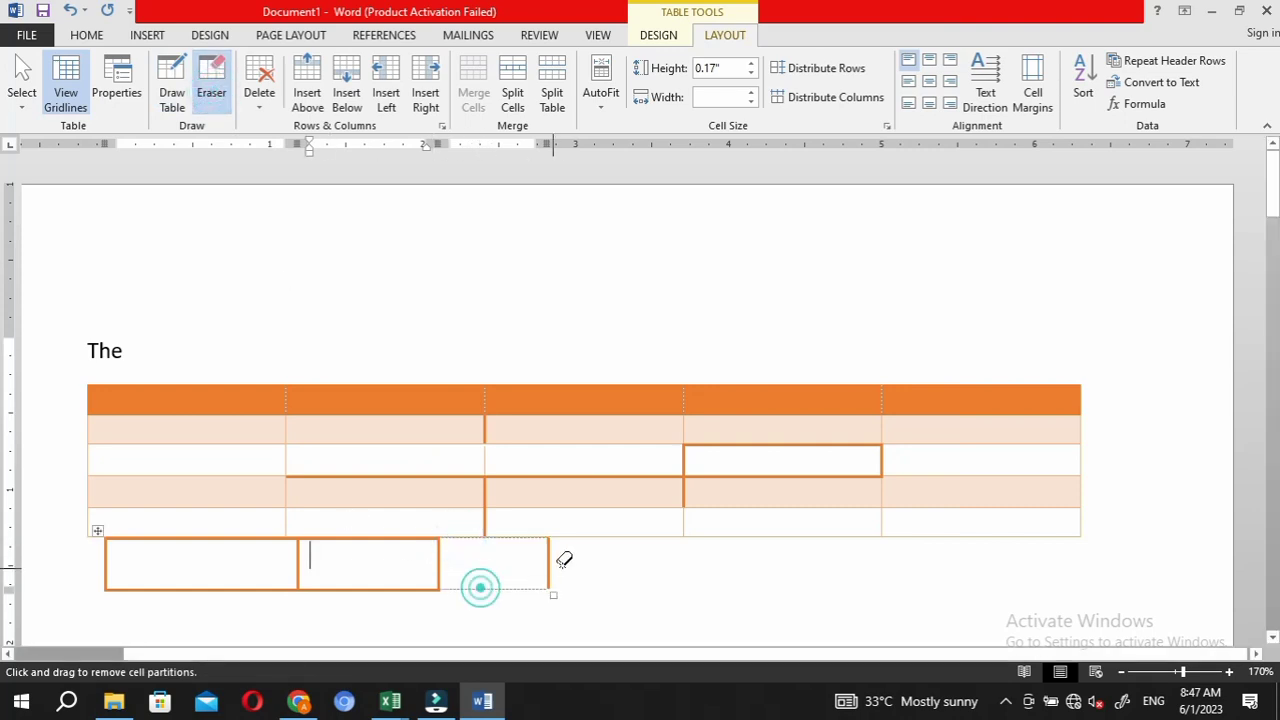
left_click(543, 557)
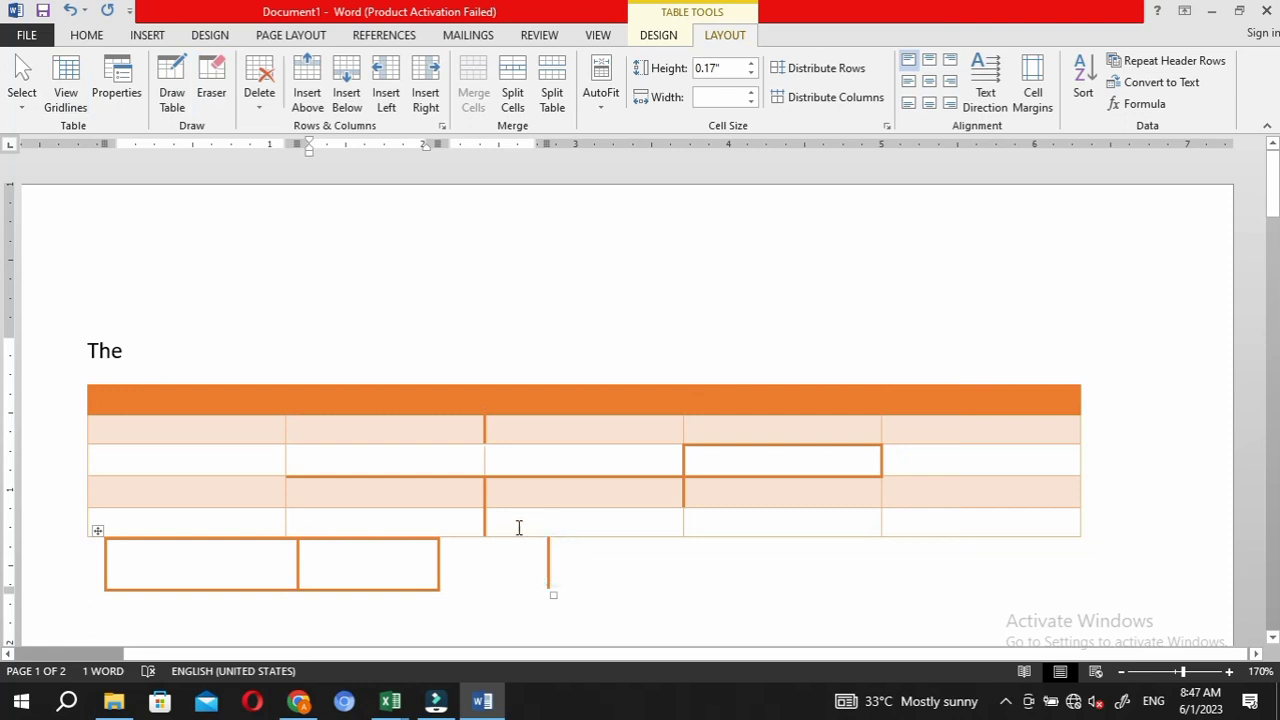
left_click(211, 92)
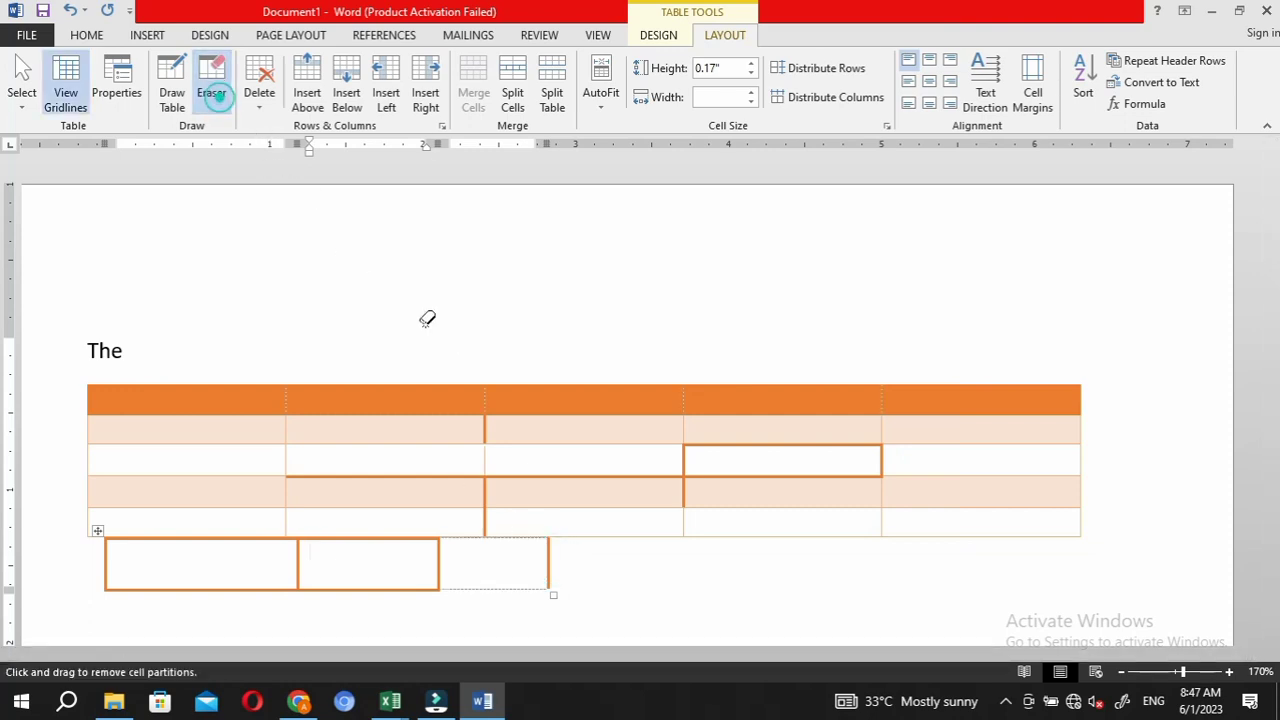
left_click(550, 550)
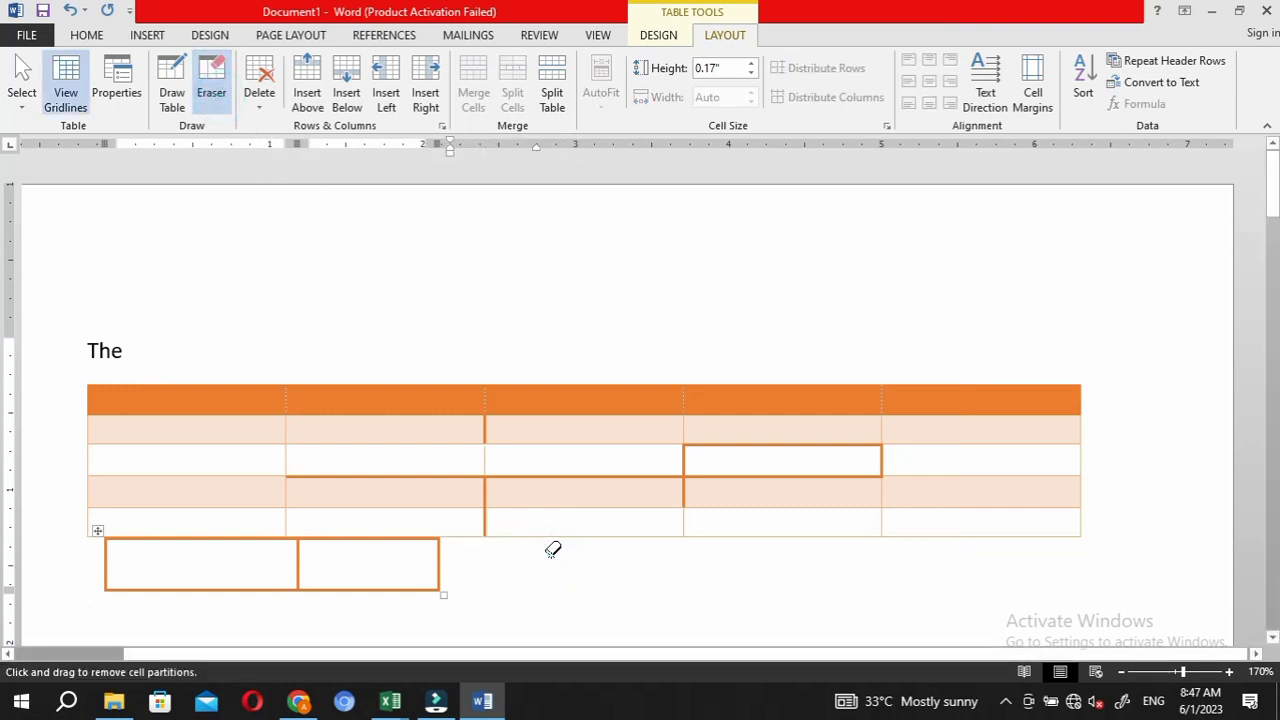
left_click(553, 549)
Insert three rows above and two rows below the current row of the main table
left_click(259, 92)
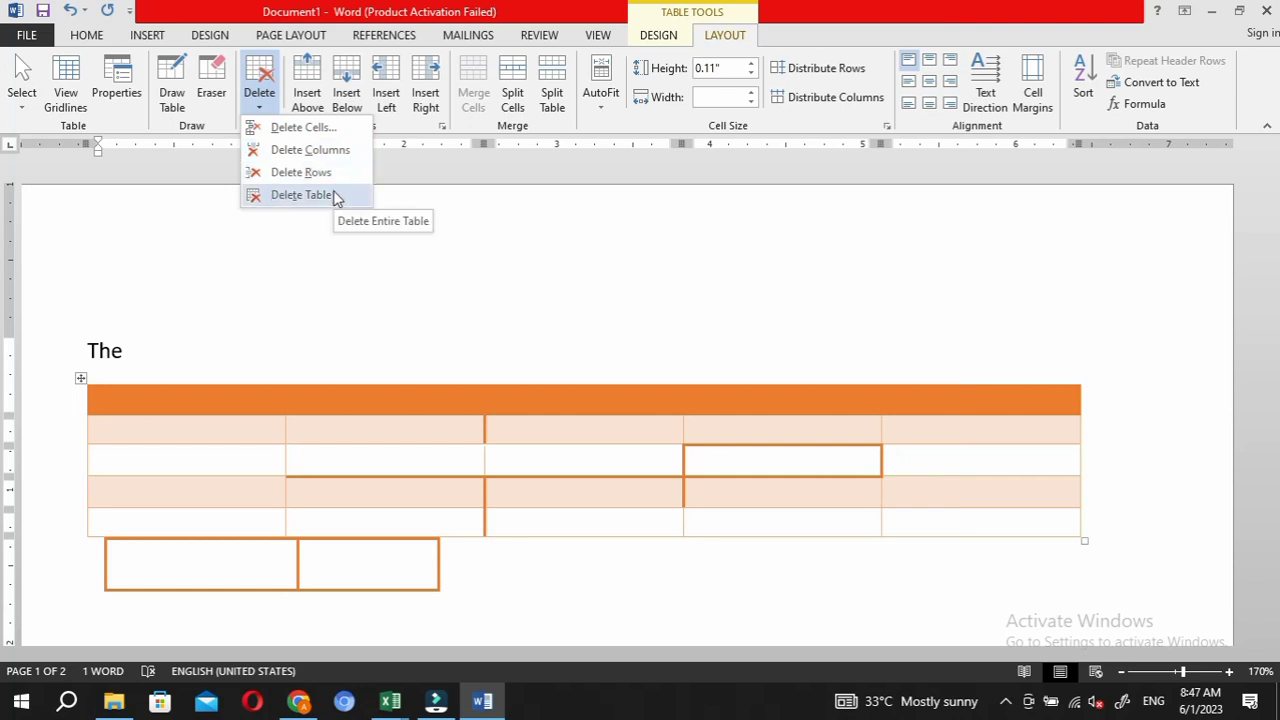
left_click(314, 108)
left_click(316, 106)
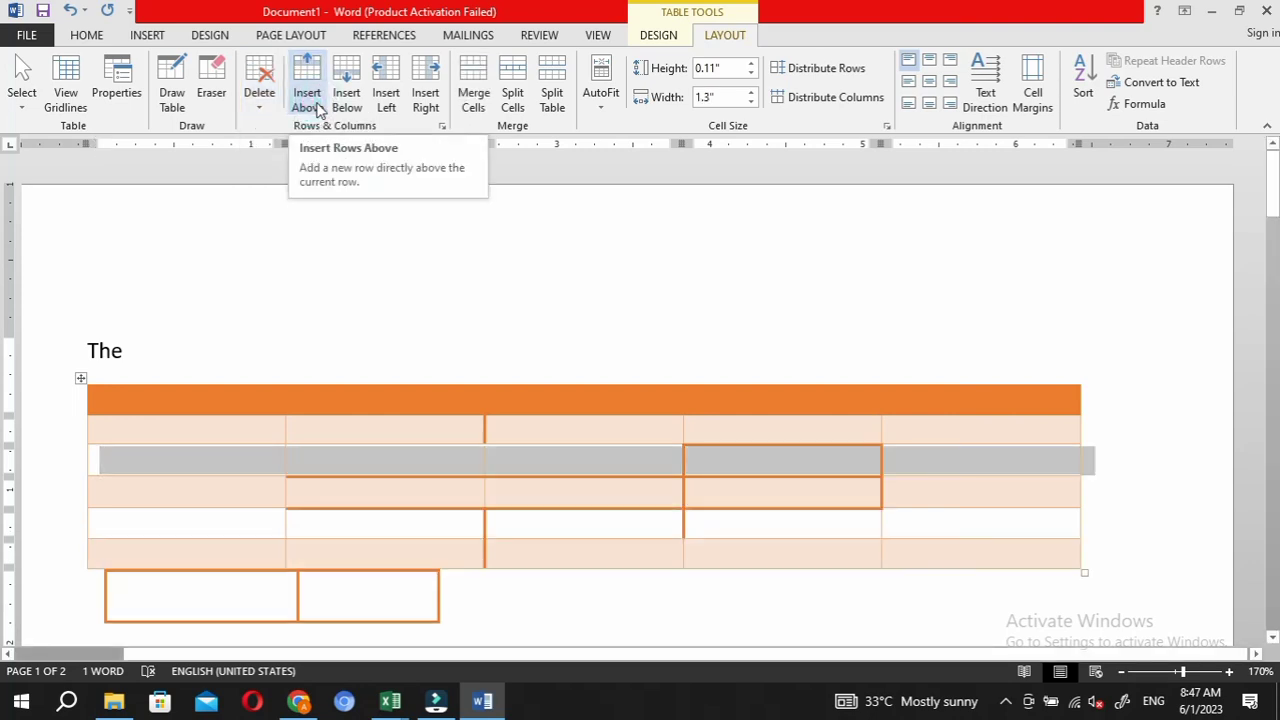
left_click(317, 108)
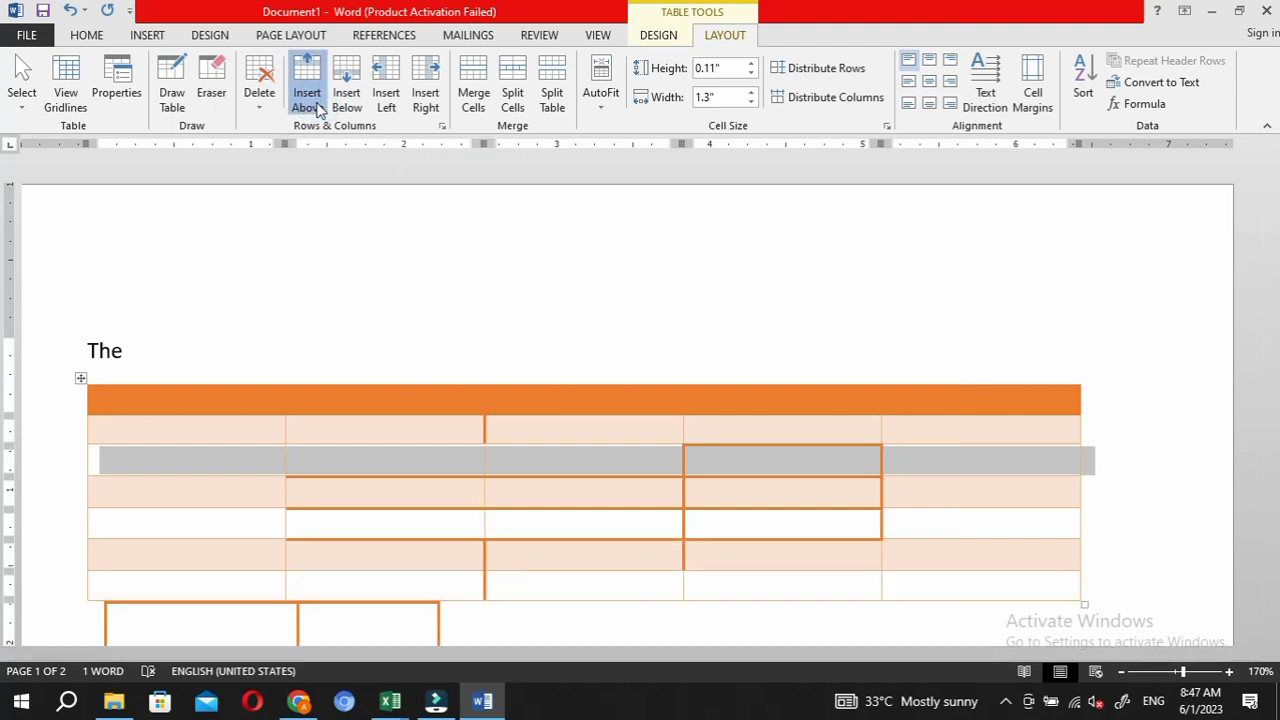
left_click(317, 108)
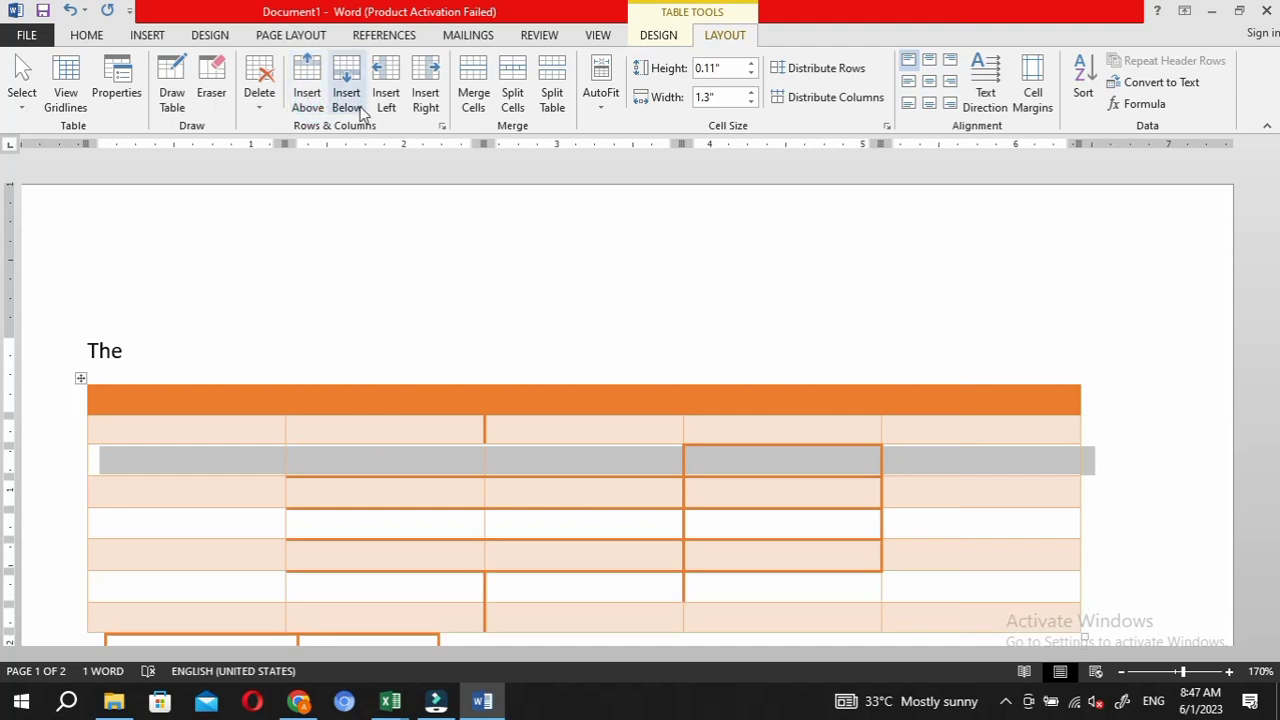
left_click(360, 112)
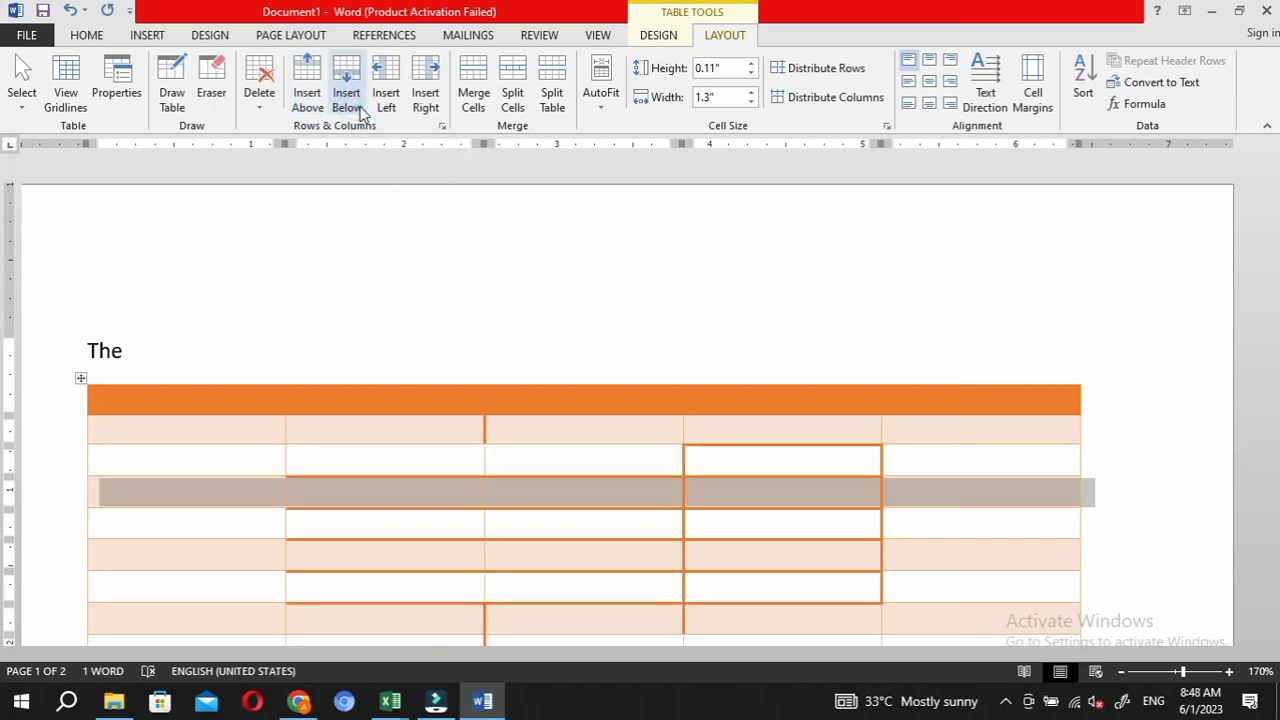
left_click(360, 112)
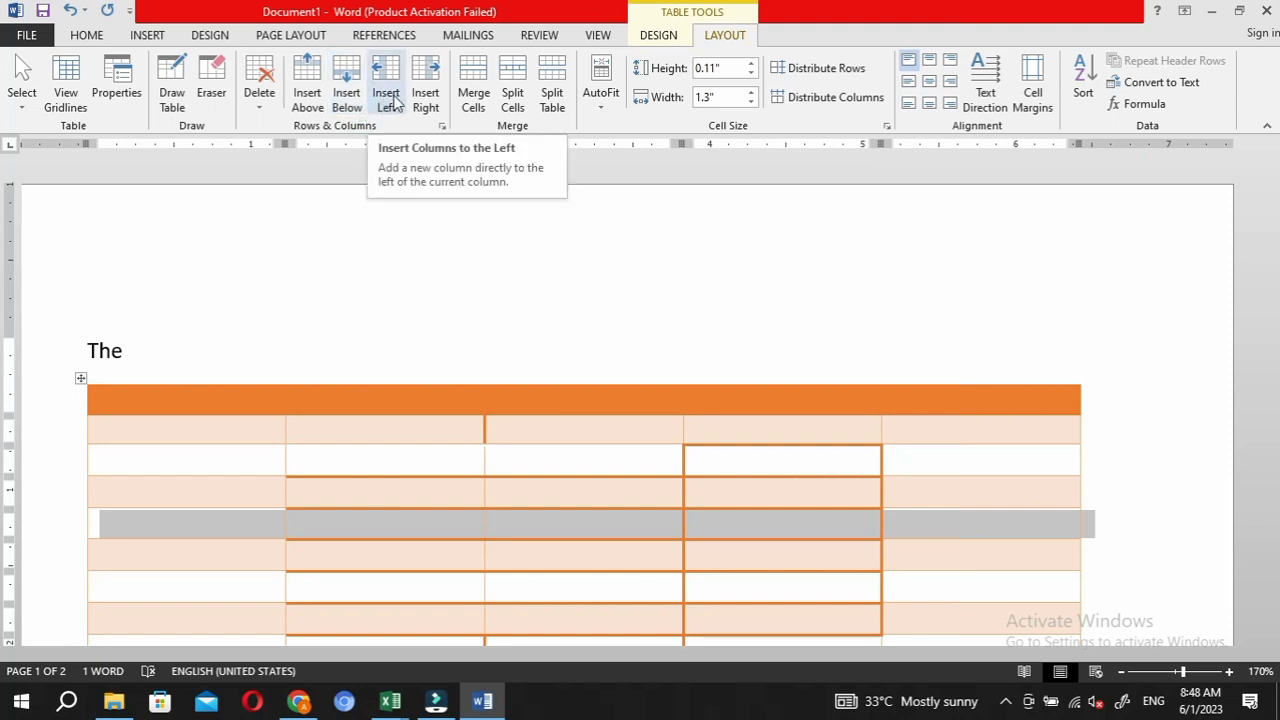
left_click(357, 451)
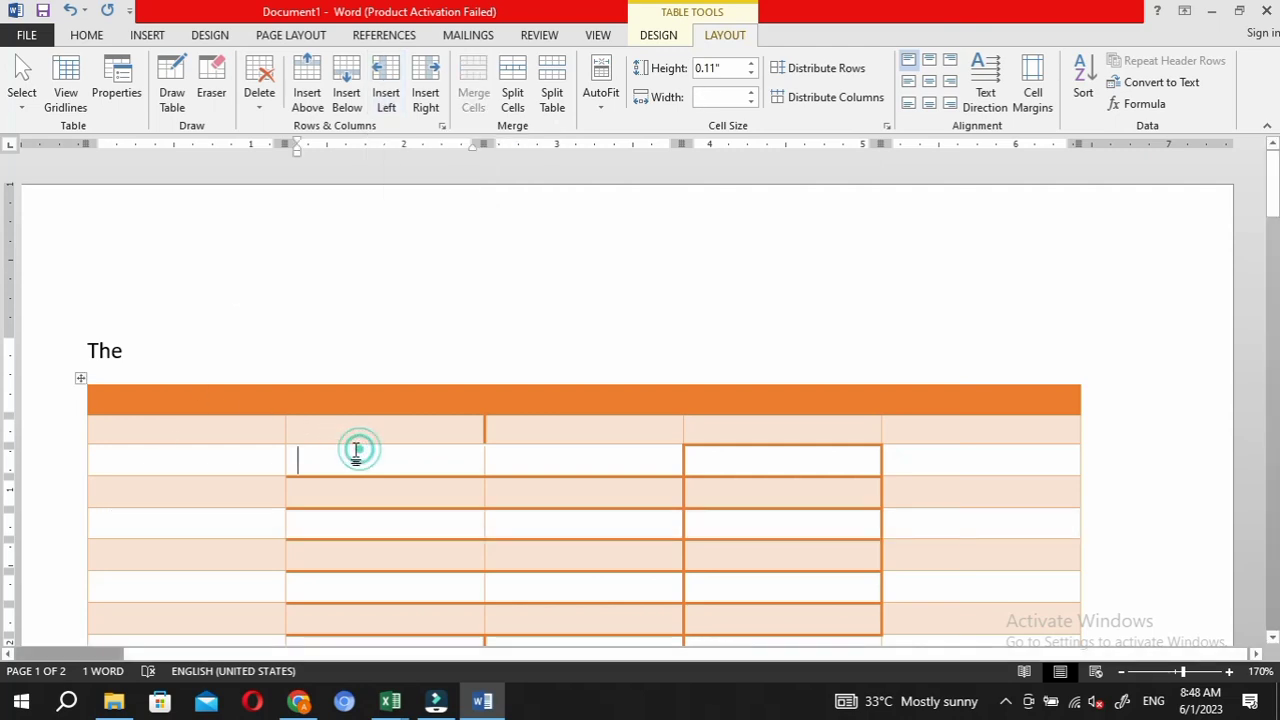
Insert two new columns beside the second column, then select two adjacent third-row cells
left_click(398, 92)
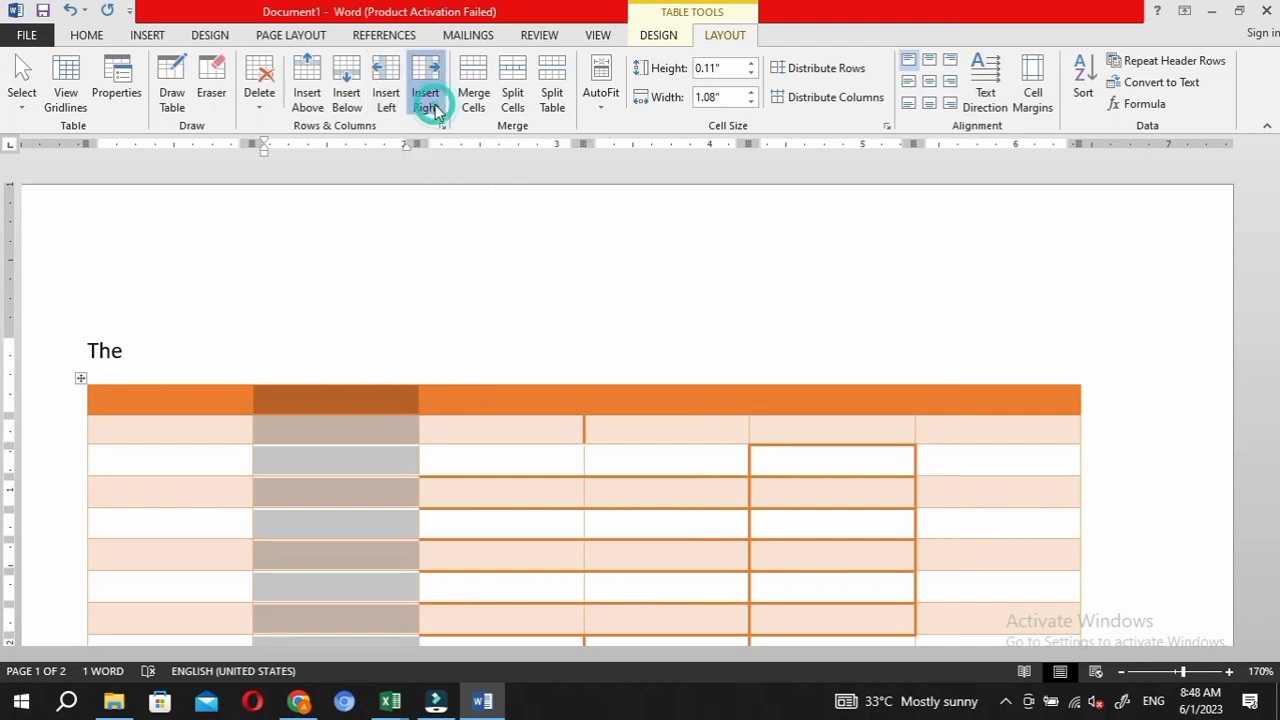
left_click(428, 100)
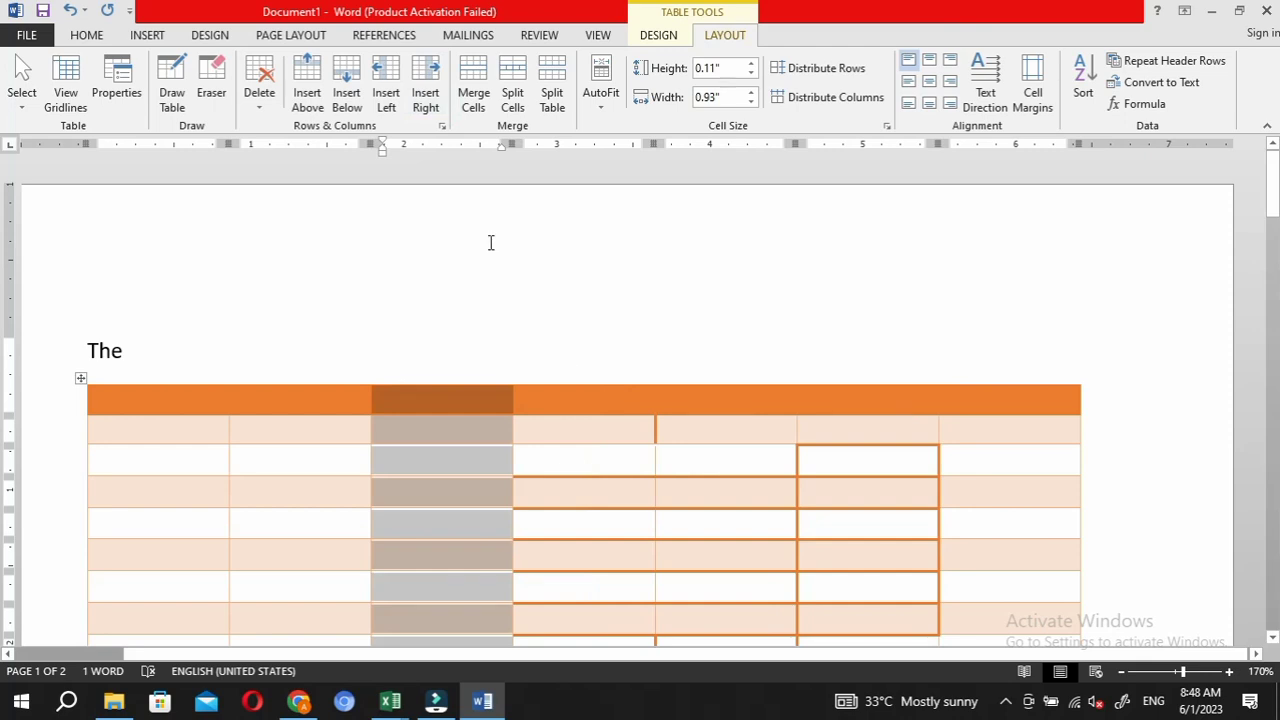
left_click(281, 460)
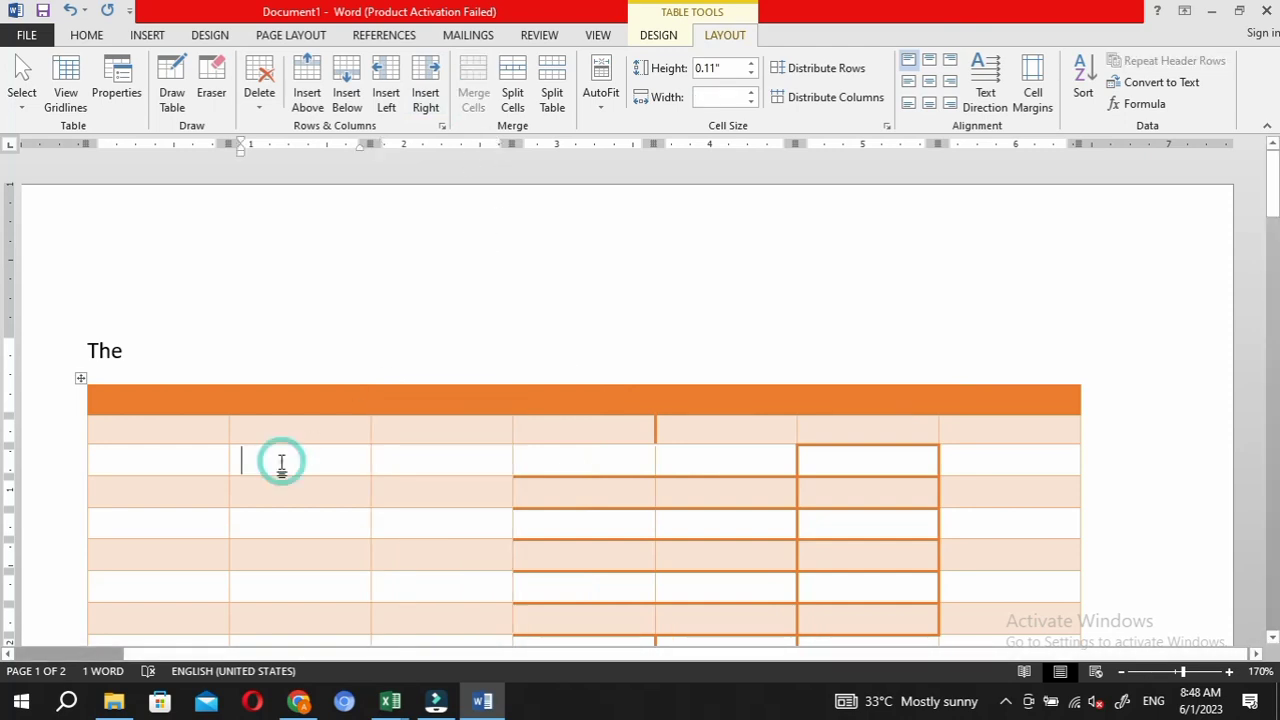
left_click_drag(281, 460, 429, 461)
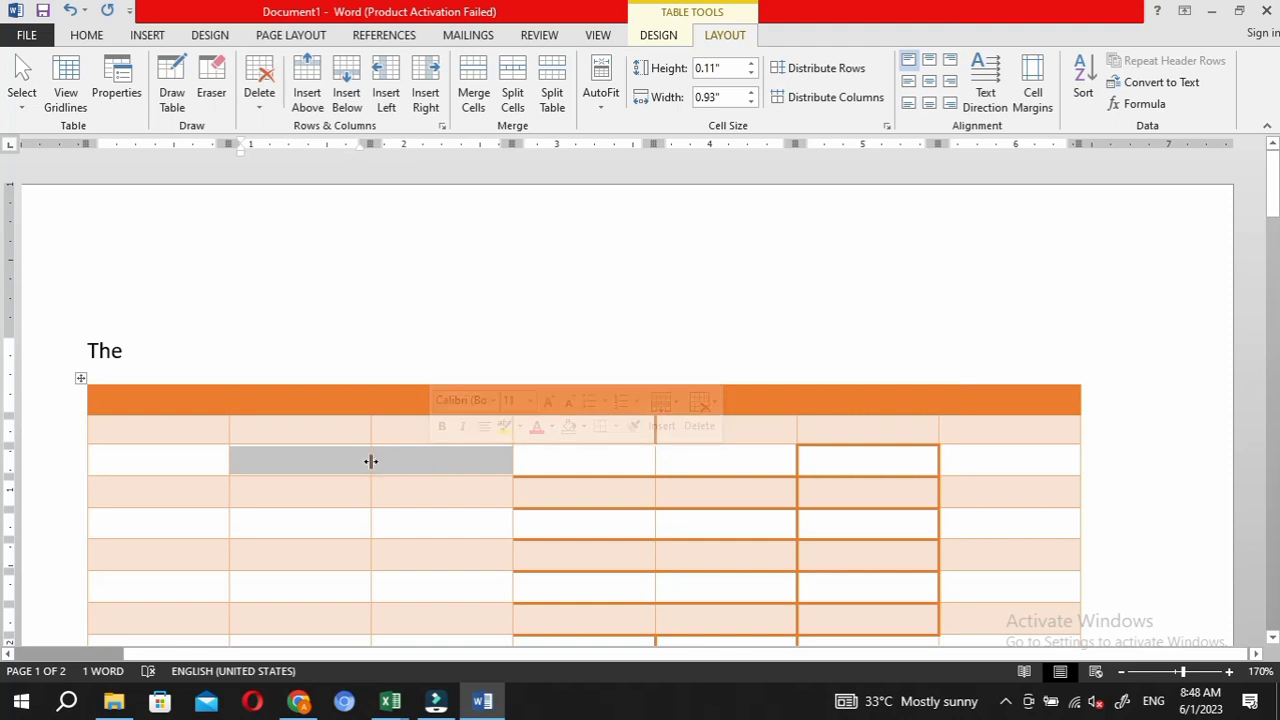
Merge the two selected cells, then split them back into two columns
left_click(474, 100)
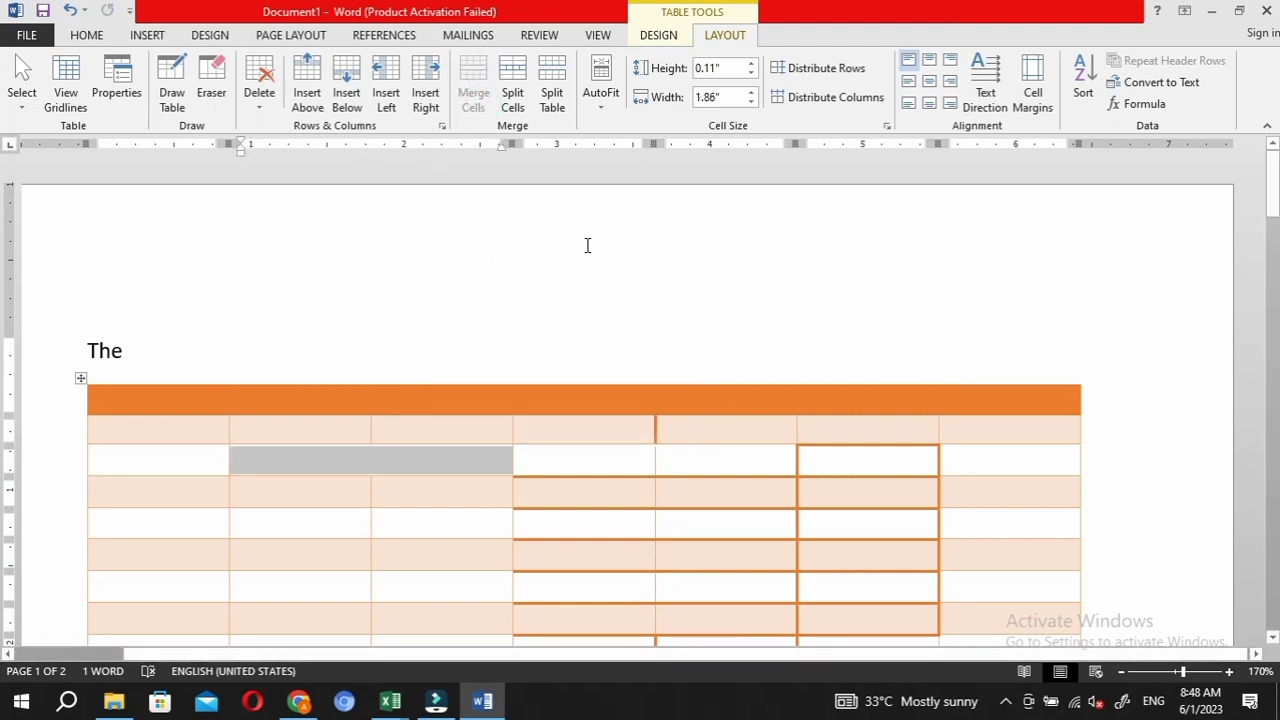
left_click(516, 110)
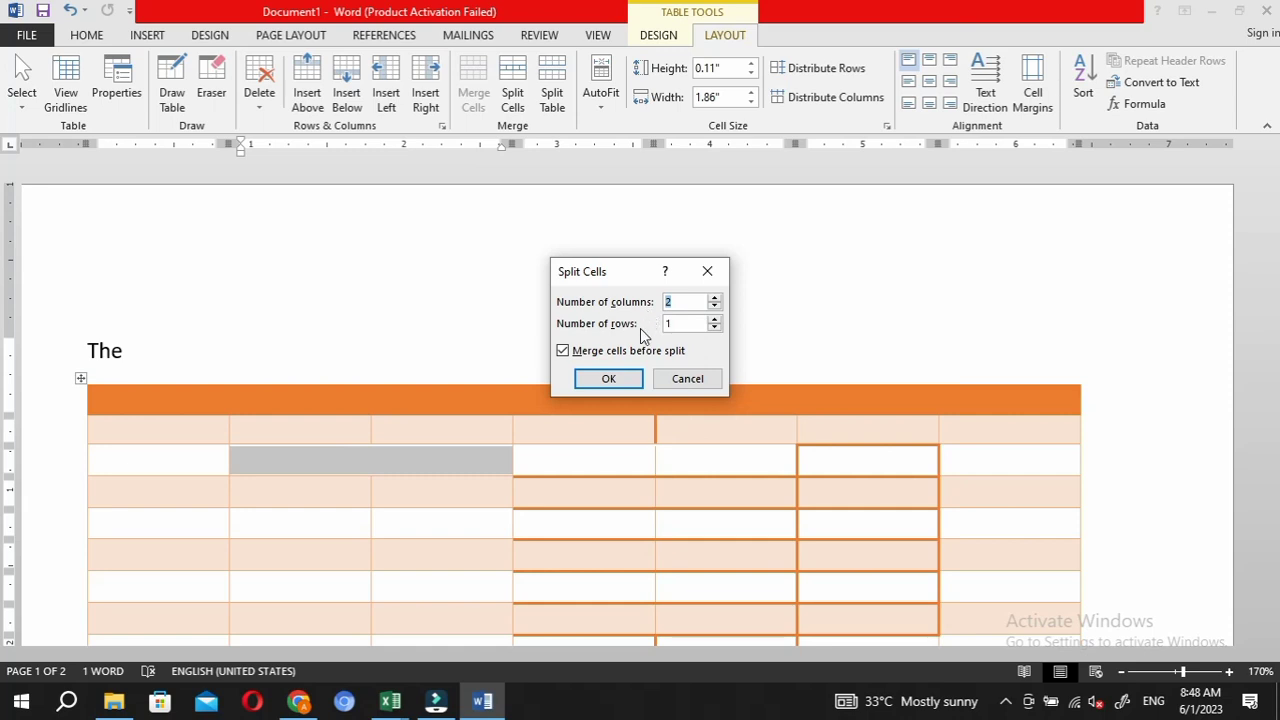
left_click(606, 381)
Split the third-row, third-column cell into two stacked rows, then select the fourth row
left_click(423, 460)
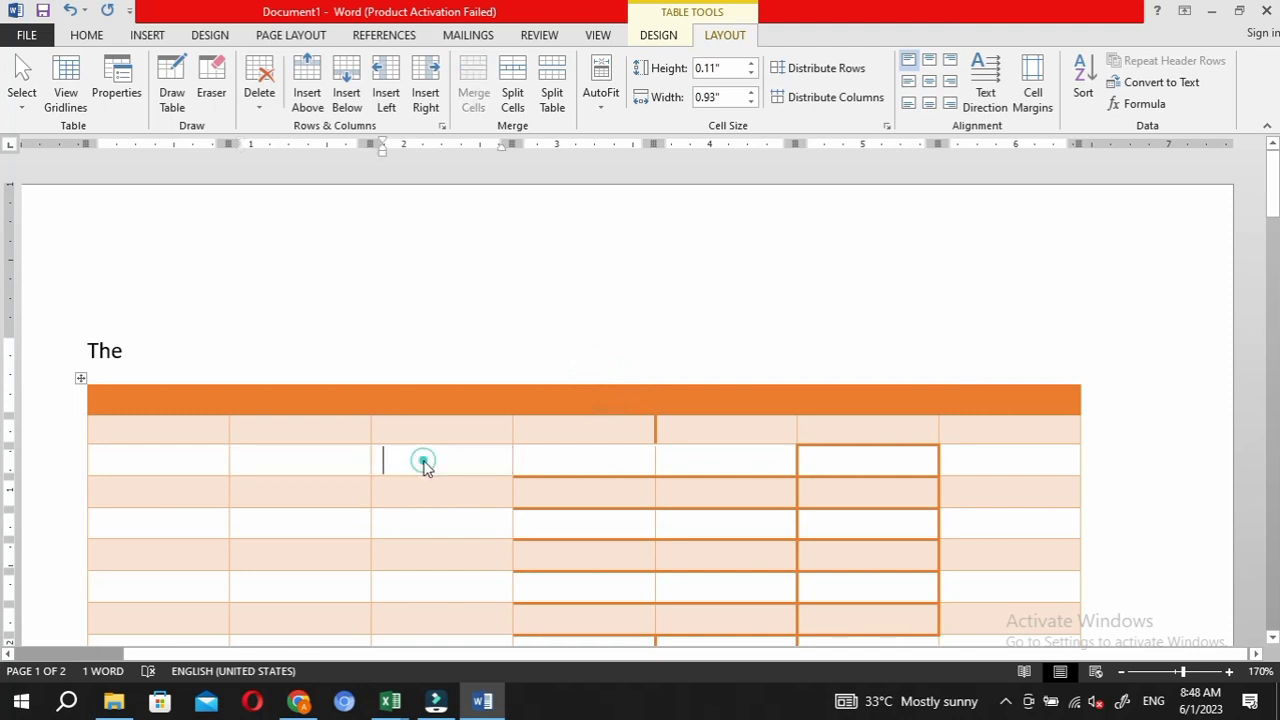
left_click(512, 100)
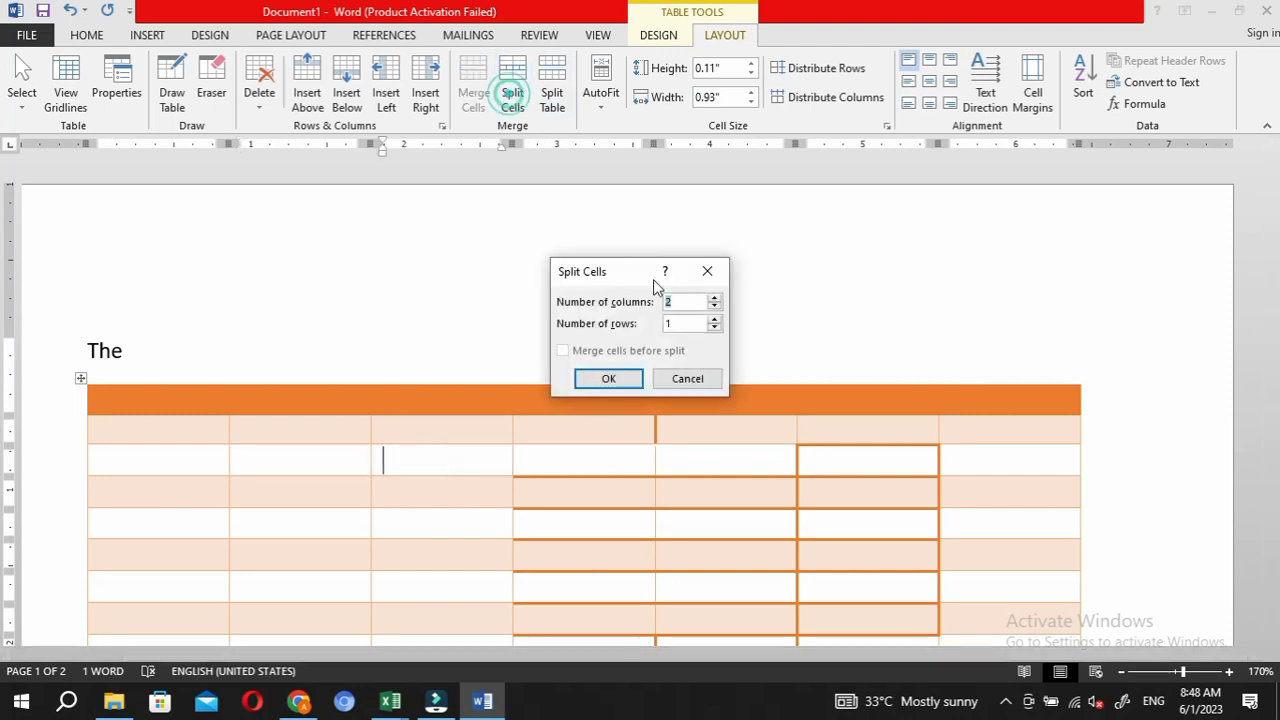
left_click(714, 318)
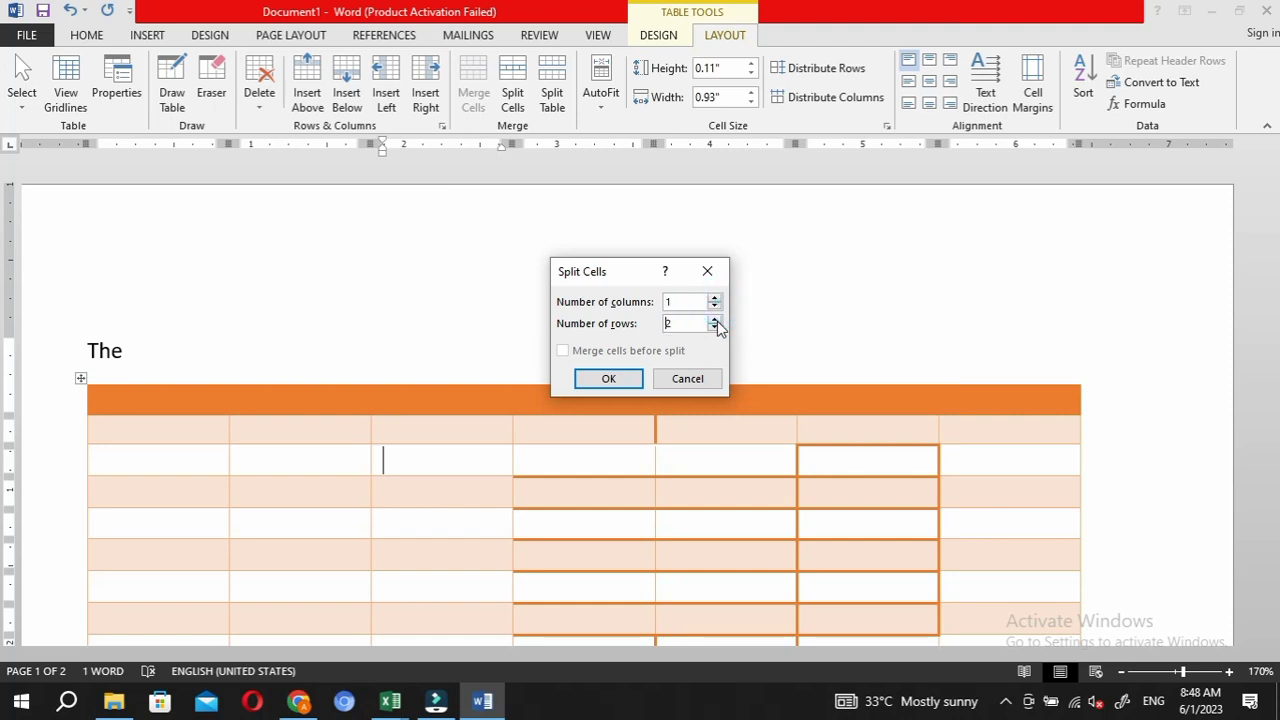
left_click(633, 381)
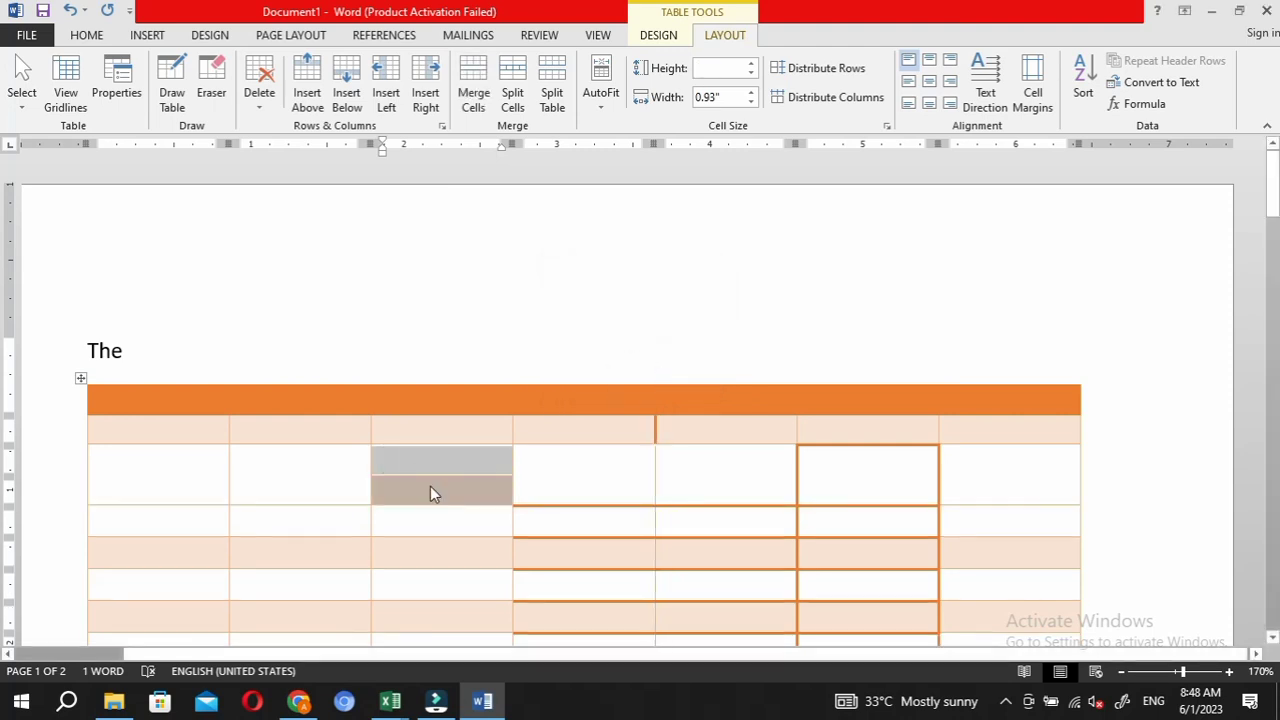
left_click(430, 486)
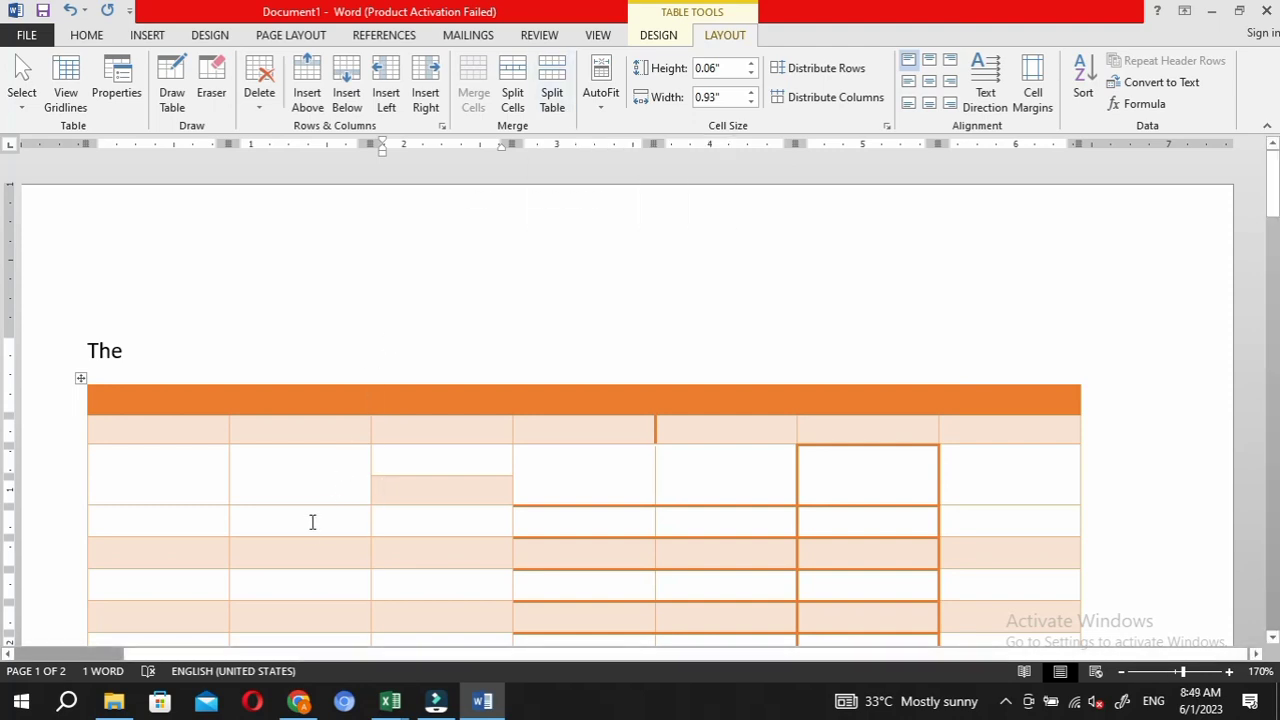
left_click_drag(100, 520, 1015, 510)
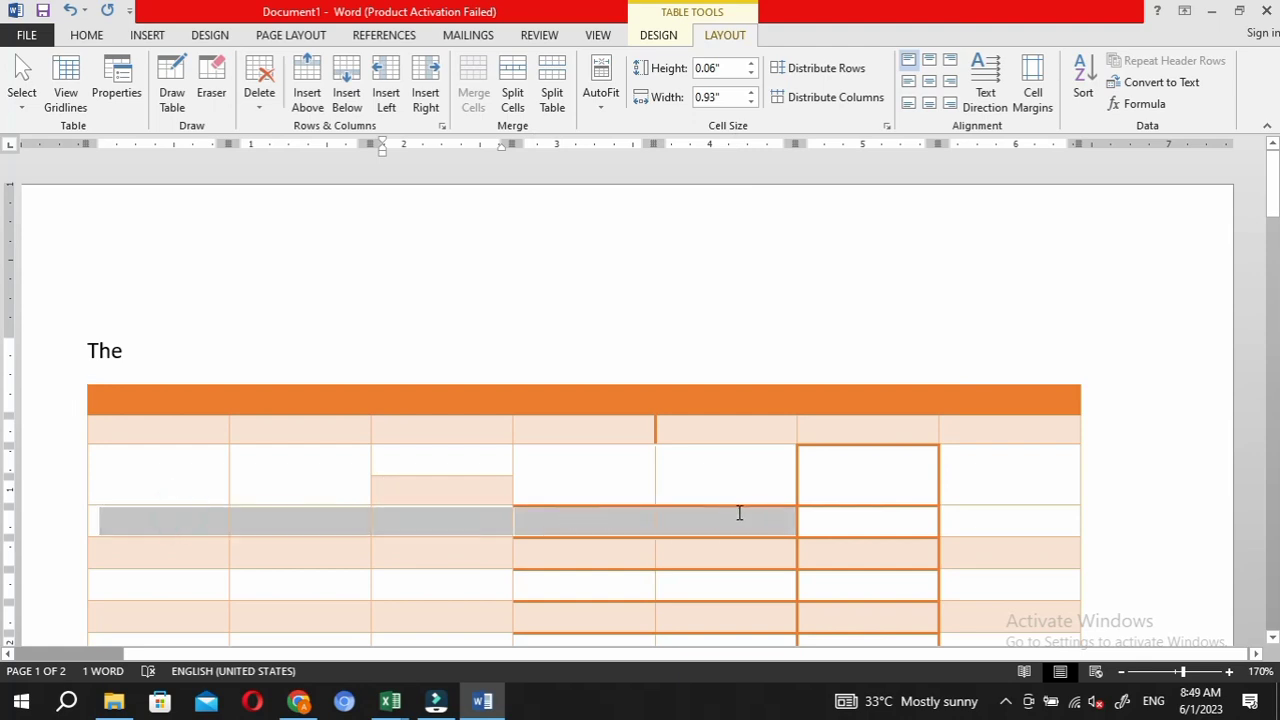
Split the table at the selected row, then move into the plain 5x5 table's first row
left_click(555, 106)
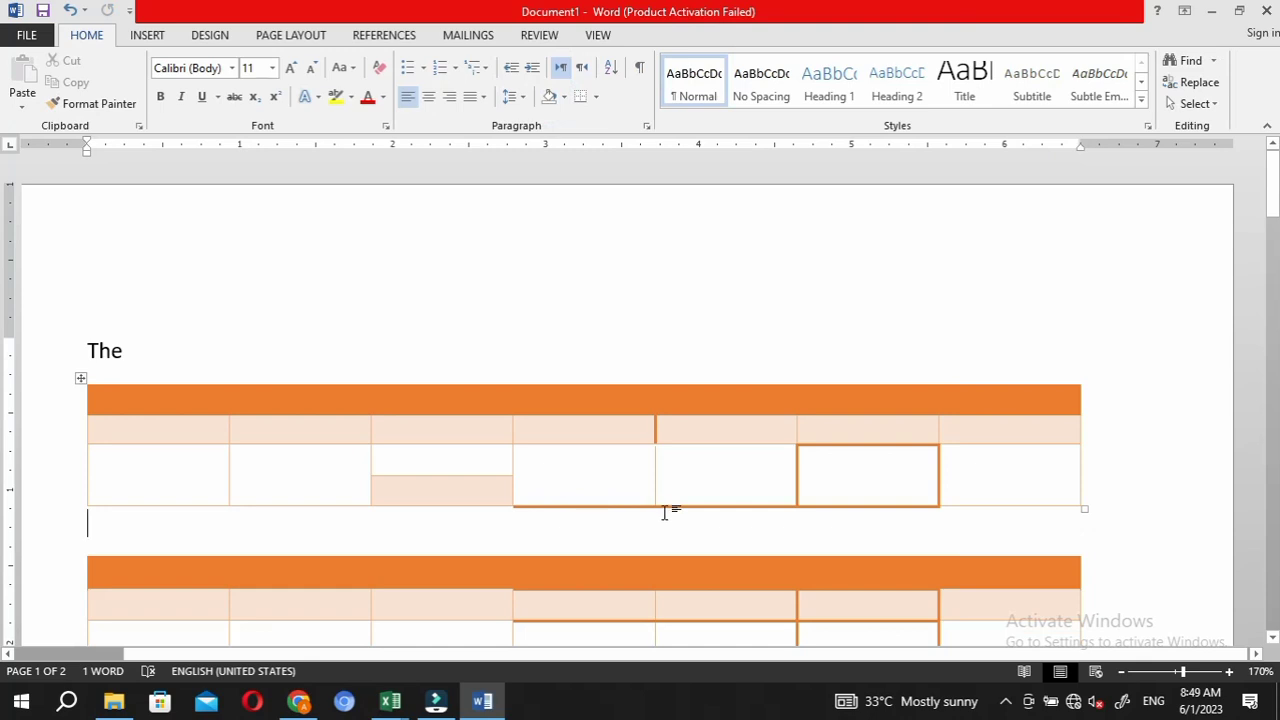
left_click_drag(1271, 175, 1271, 200)
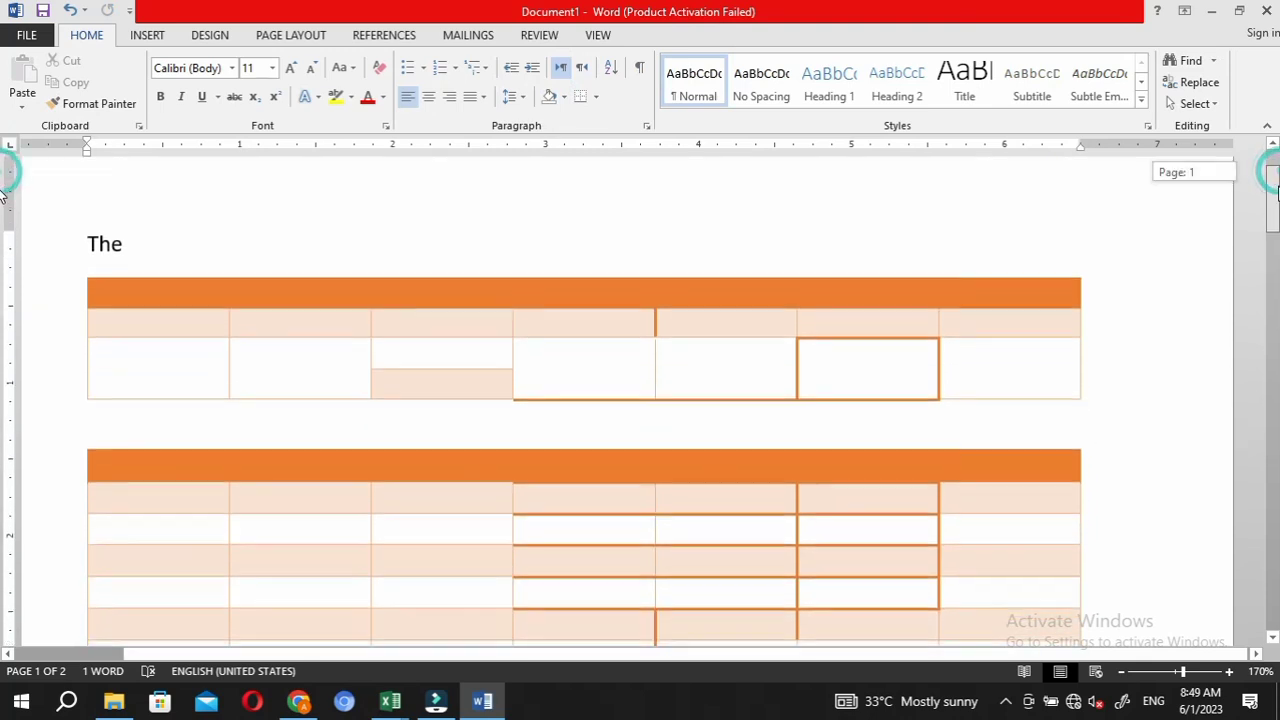
left_click(581, 491)
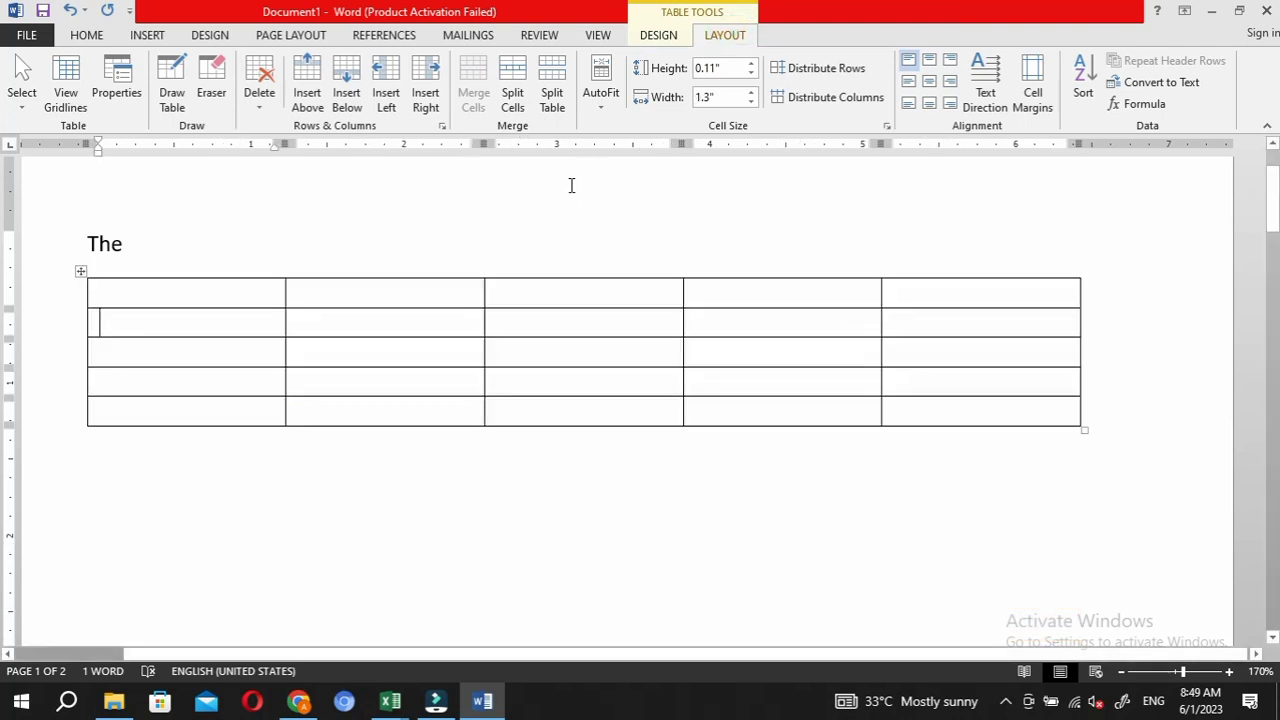
Set the second row to 0.5" tall and the first column to 1.7" wide, then enter 'The quick'
left_click(751, 63)
left_click(751, 63)
left_click(751, 63)
left_click(751, 63)
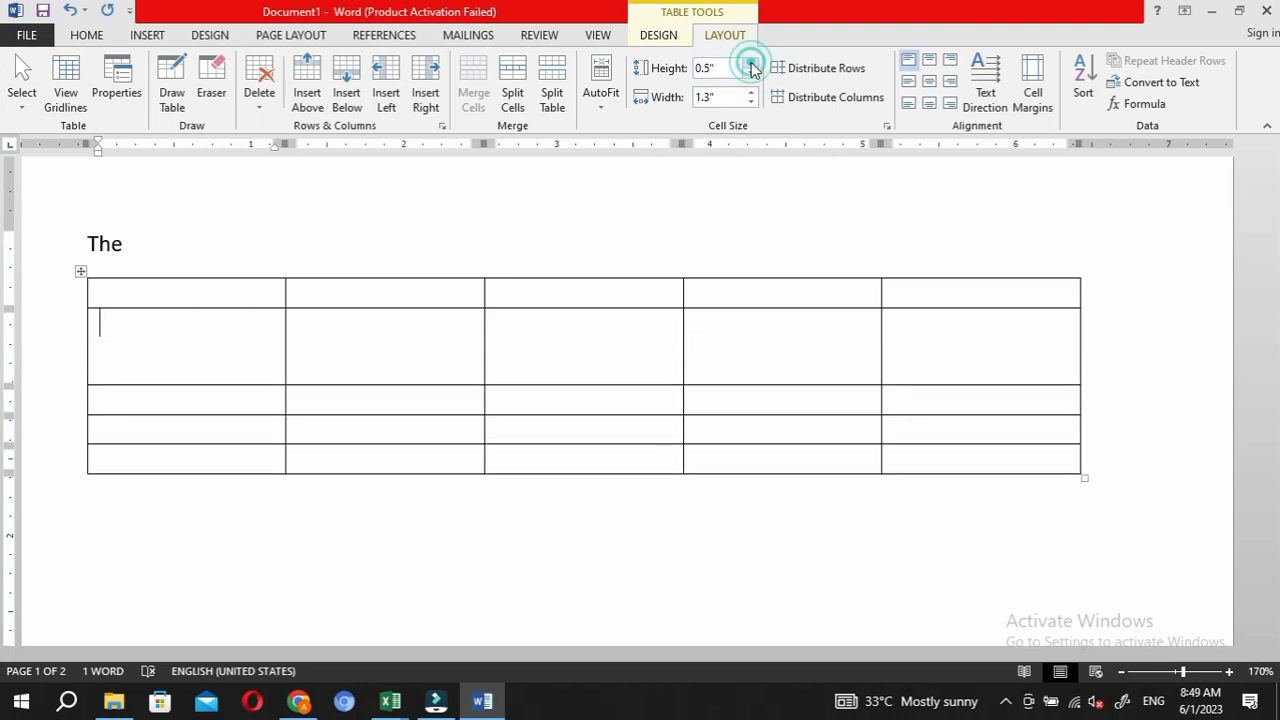
left_click(751, 92)
left_click(751, 92)
left_click(751, 92)
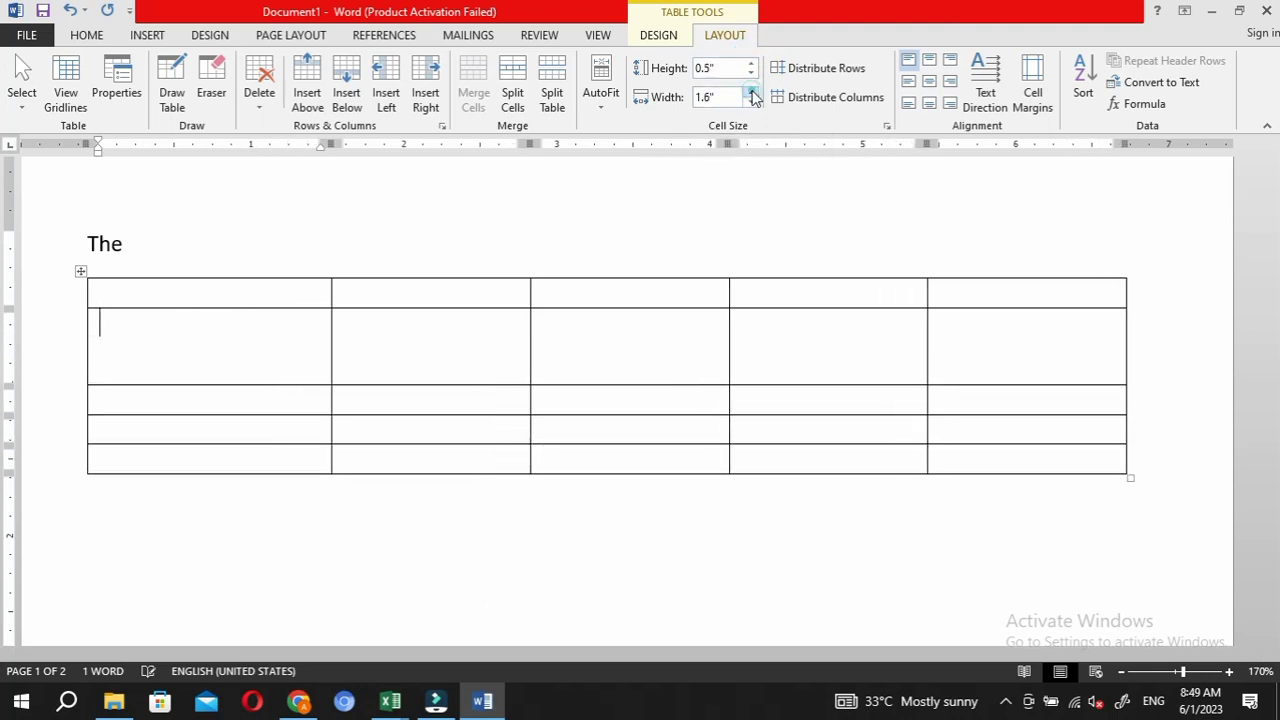
left_click(751, 92)
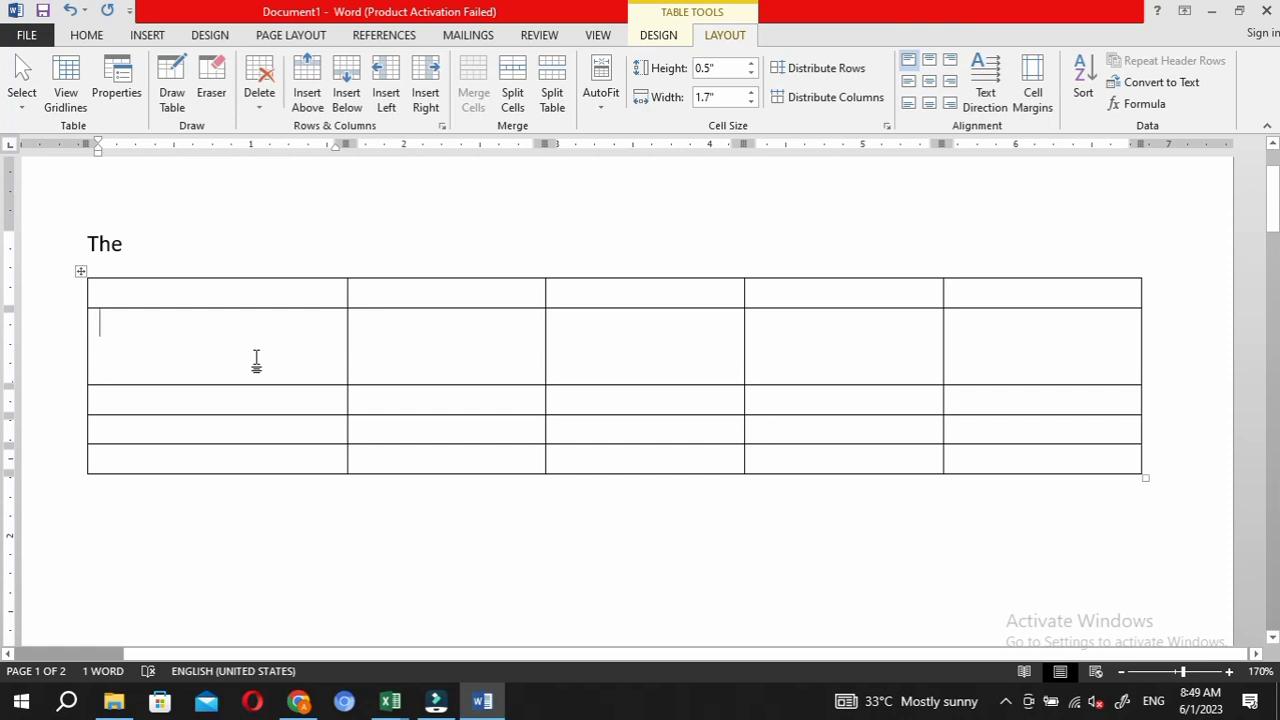
type("The quick")
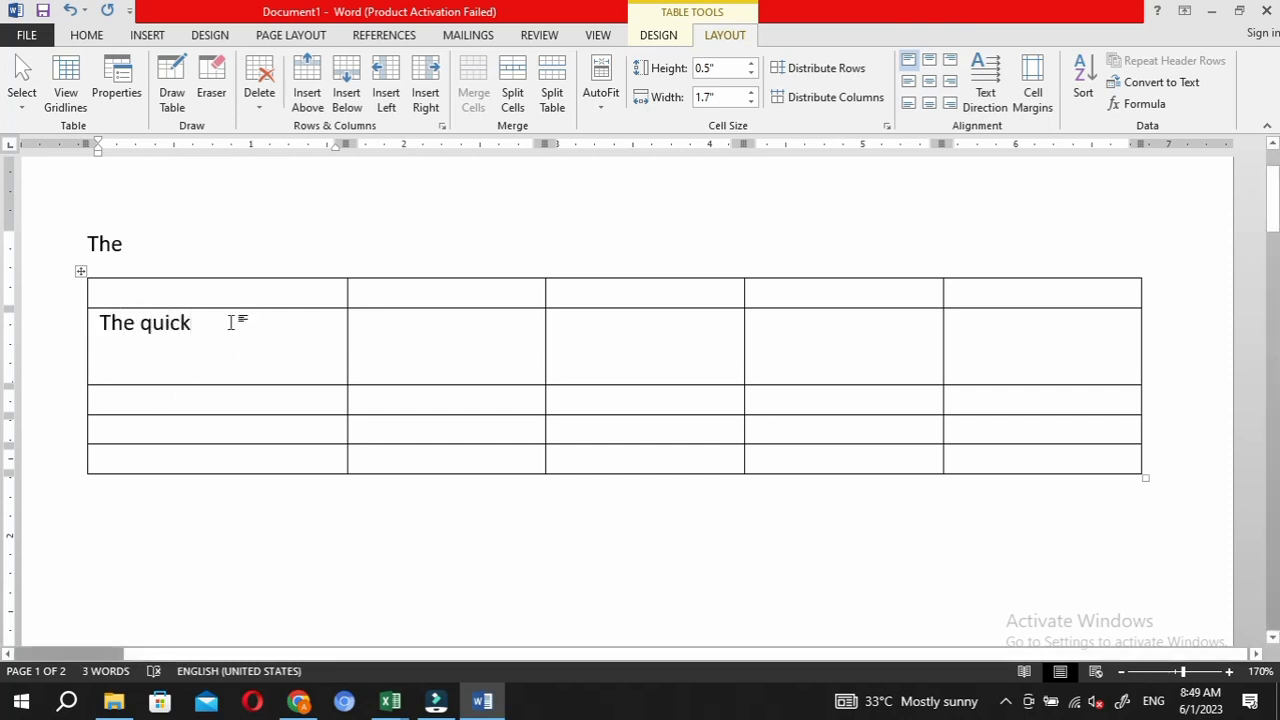
Try each cell alignment position on 'The quick', finishing with Align Center
left_click(929, 63)
left_click(930, 82)
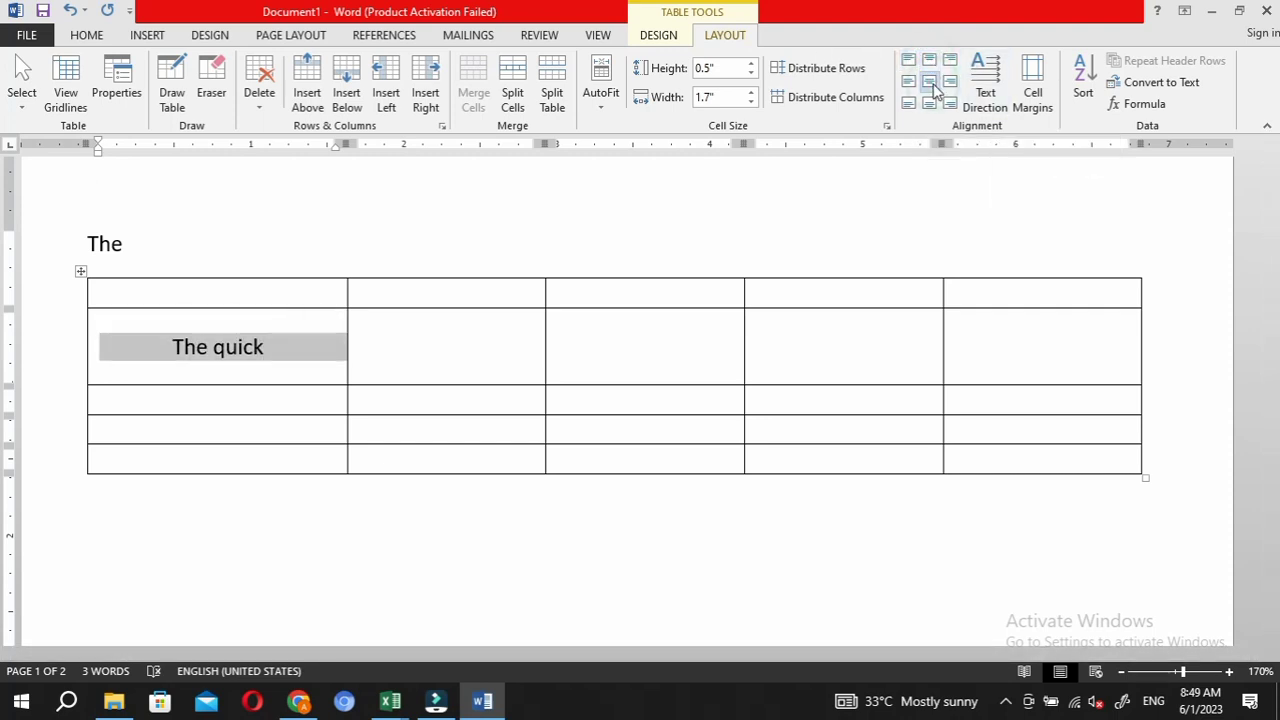
left_click(908, 82)
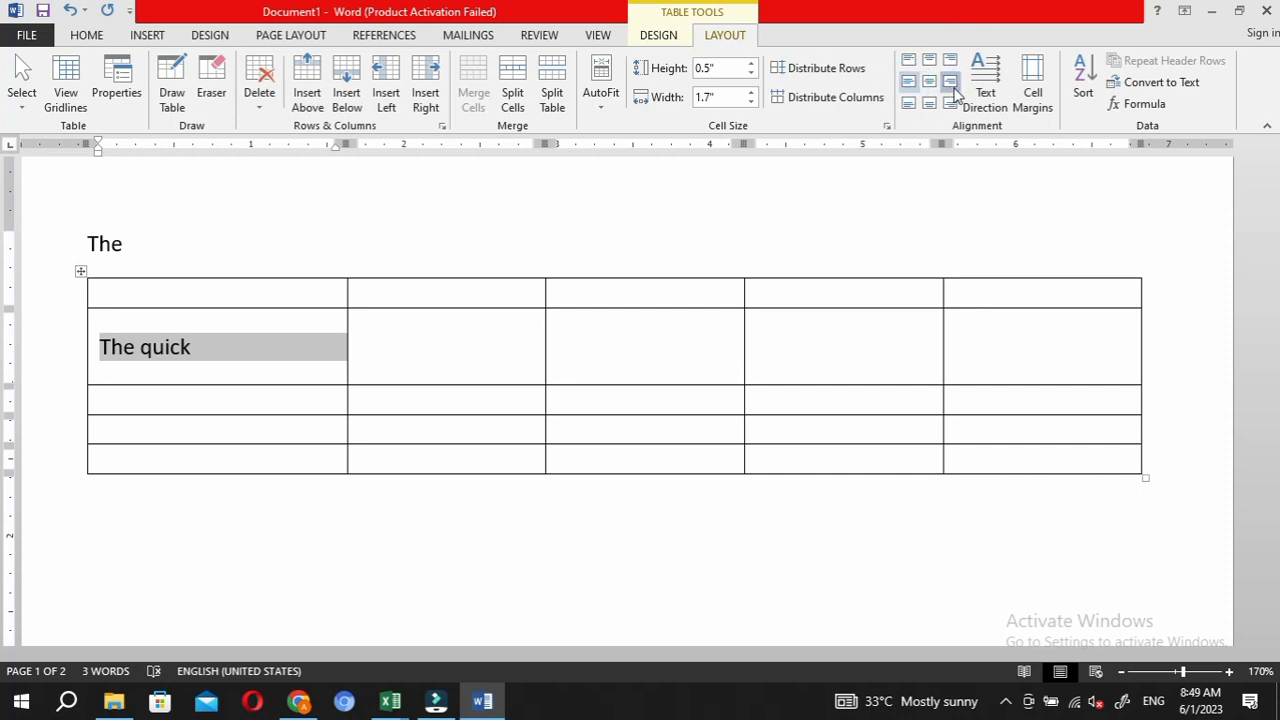
left_click(950, 83)
left_click(950, 103)
left_click(929, 103)
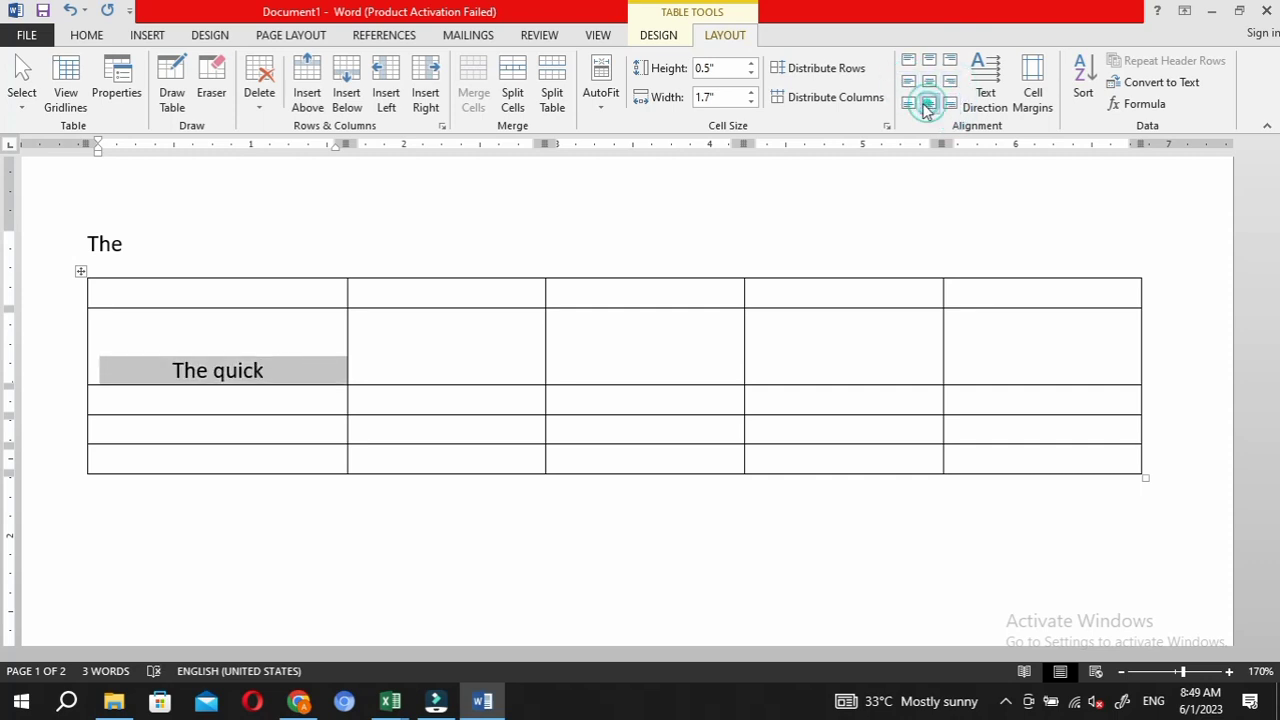
left_click(908, 103)
left_click(929, 82)
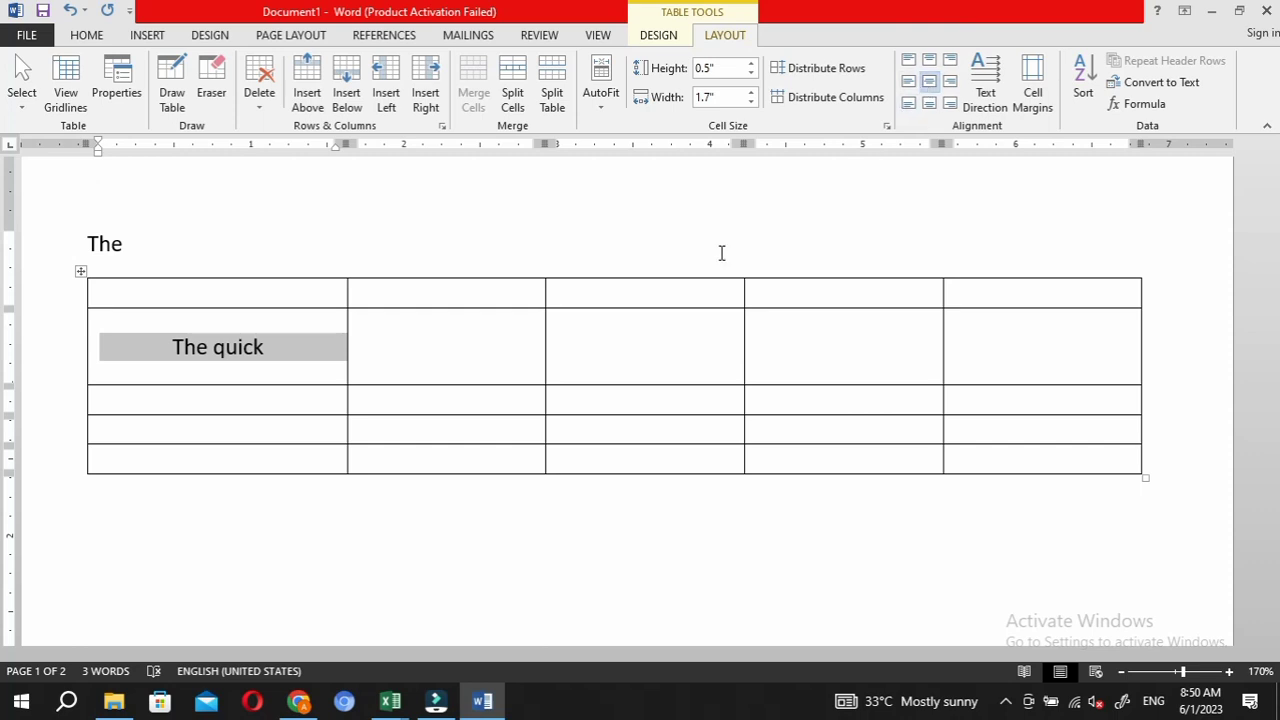
Cycle the text direction of 'The quick', leaving it running vertically
key("Tab")
left_click(286, 345)
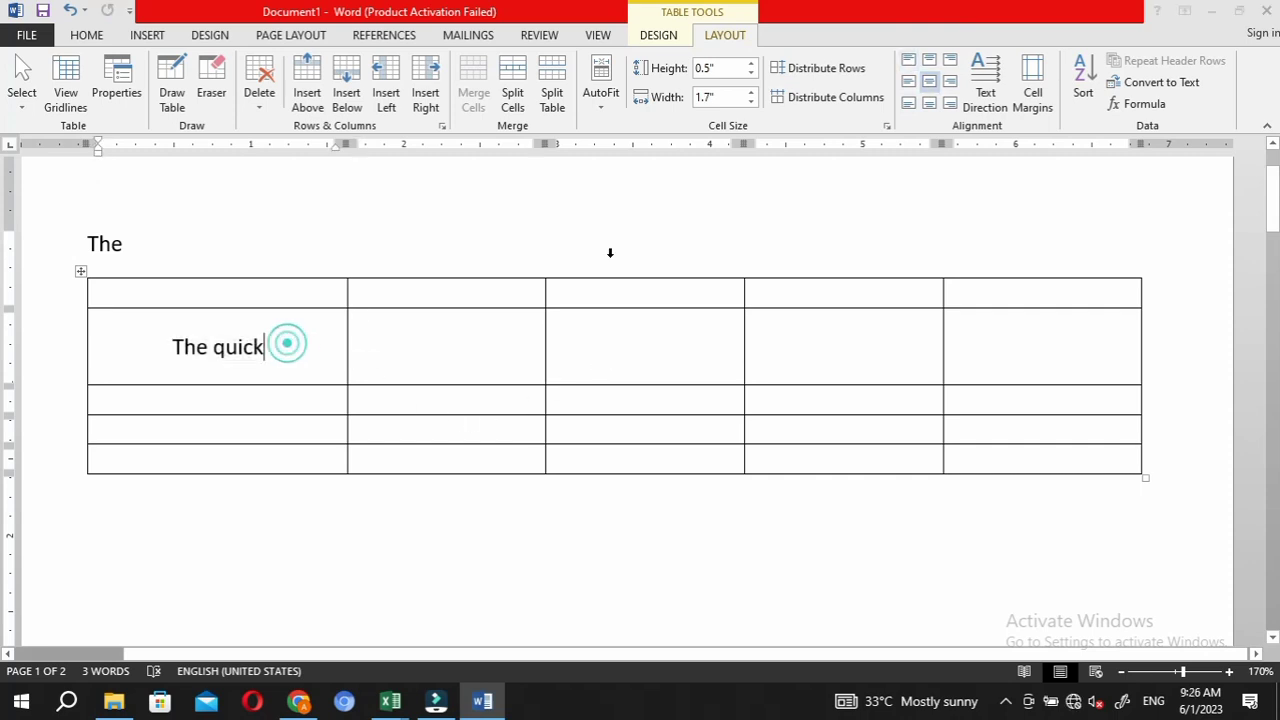
left_click(987, 100)
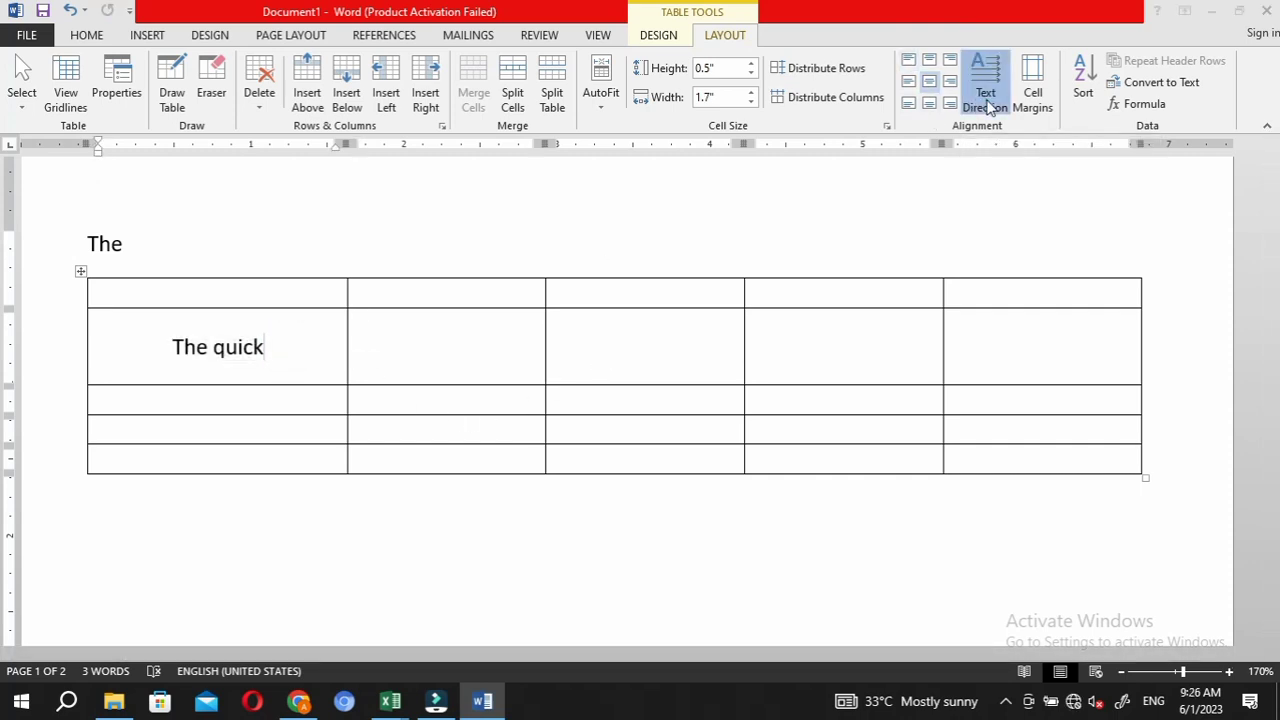
left_click(987, 100)
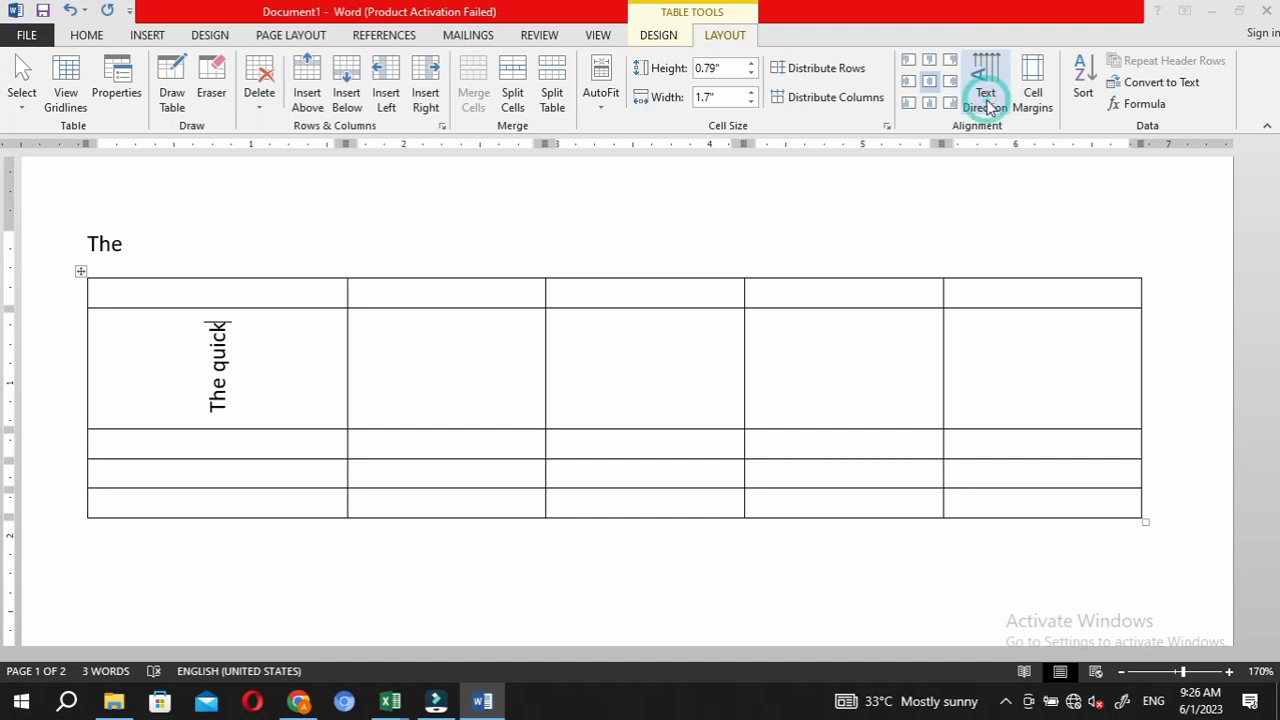
left_click(987, 100)
left_click(987, 100)
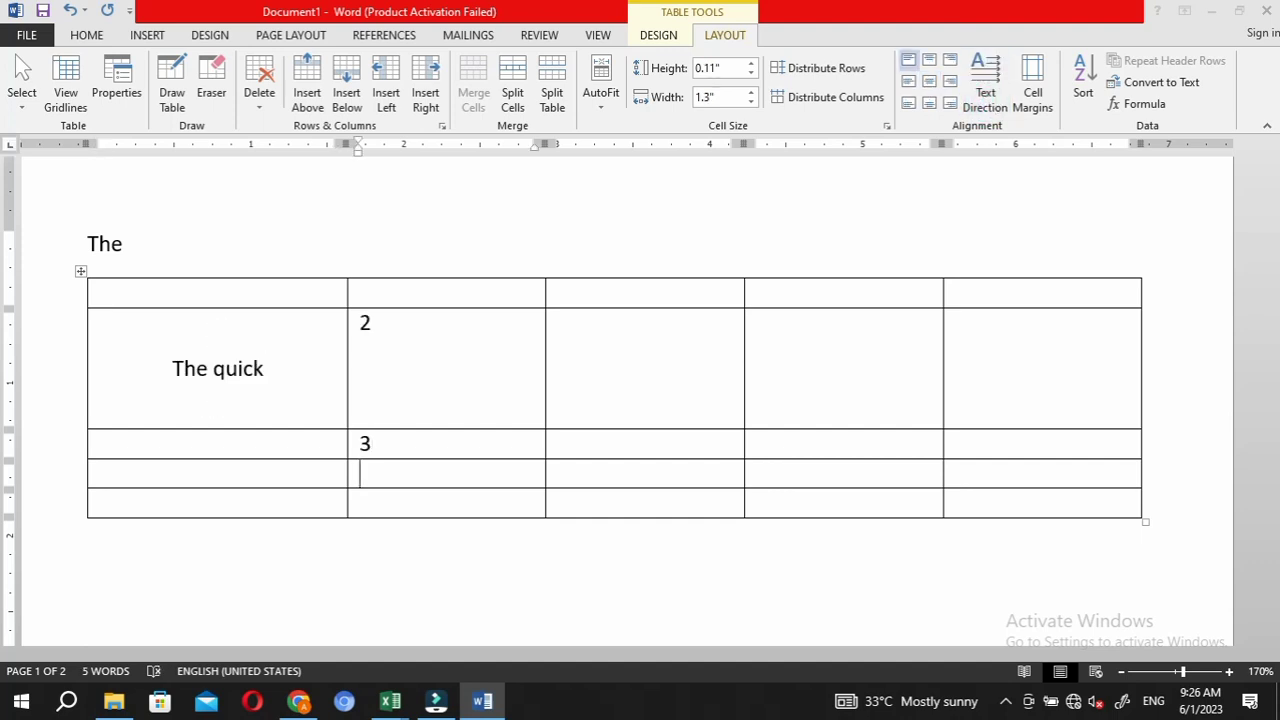
Enter 1 in column two, then sort the rows by Column 2 as numbers, ascending
type("1")
left_click_drag(400, 360, 415, 479)
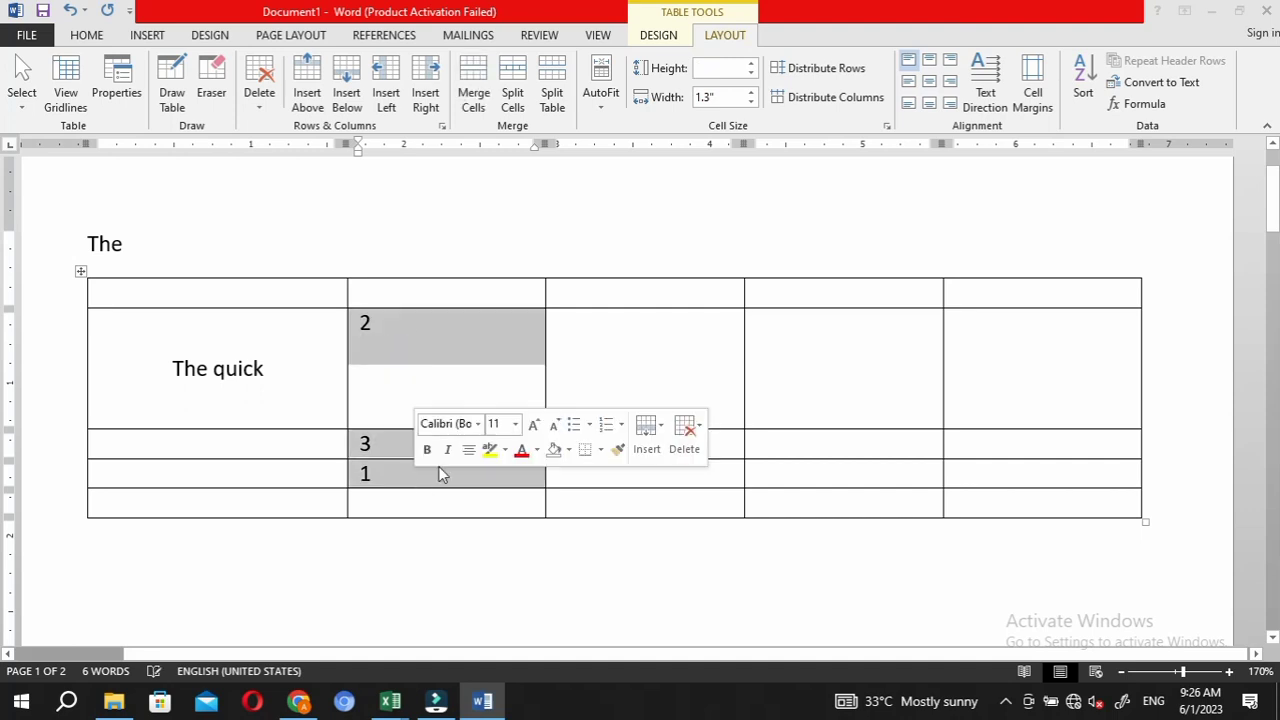
left_click(1085, 100)
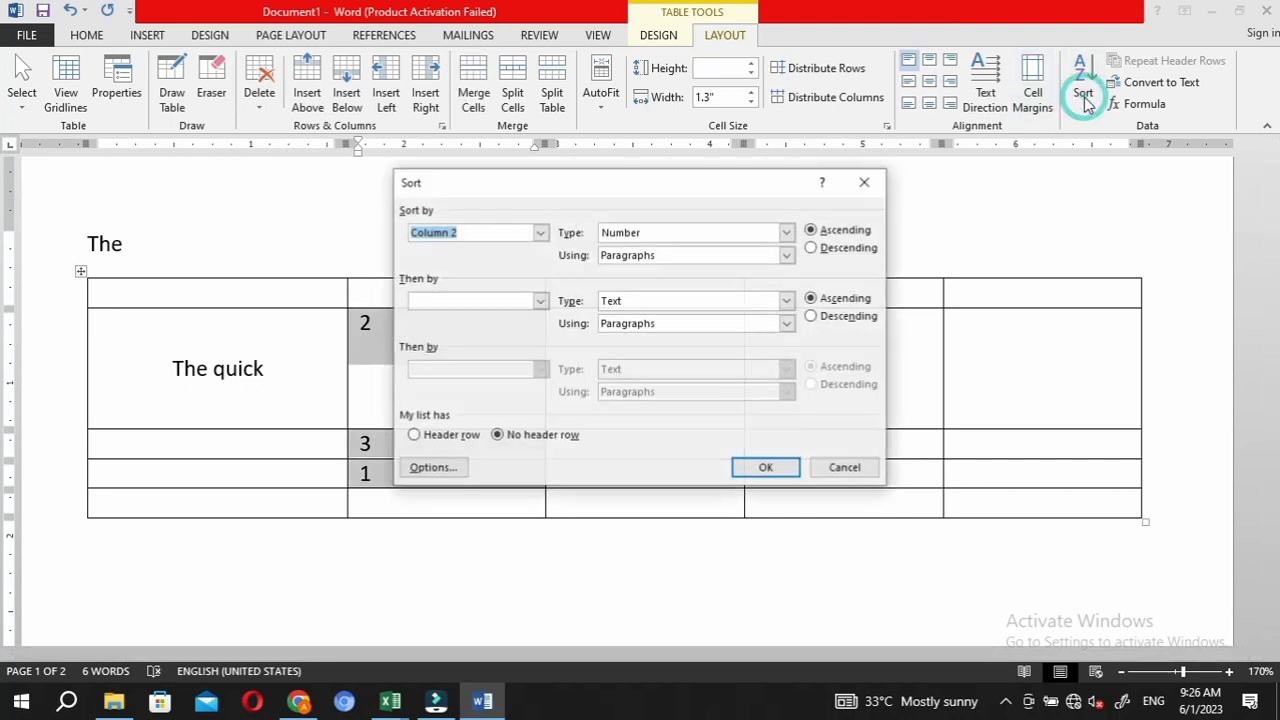
left_click(760, 468)
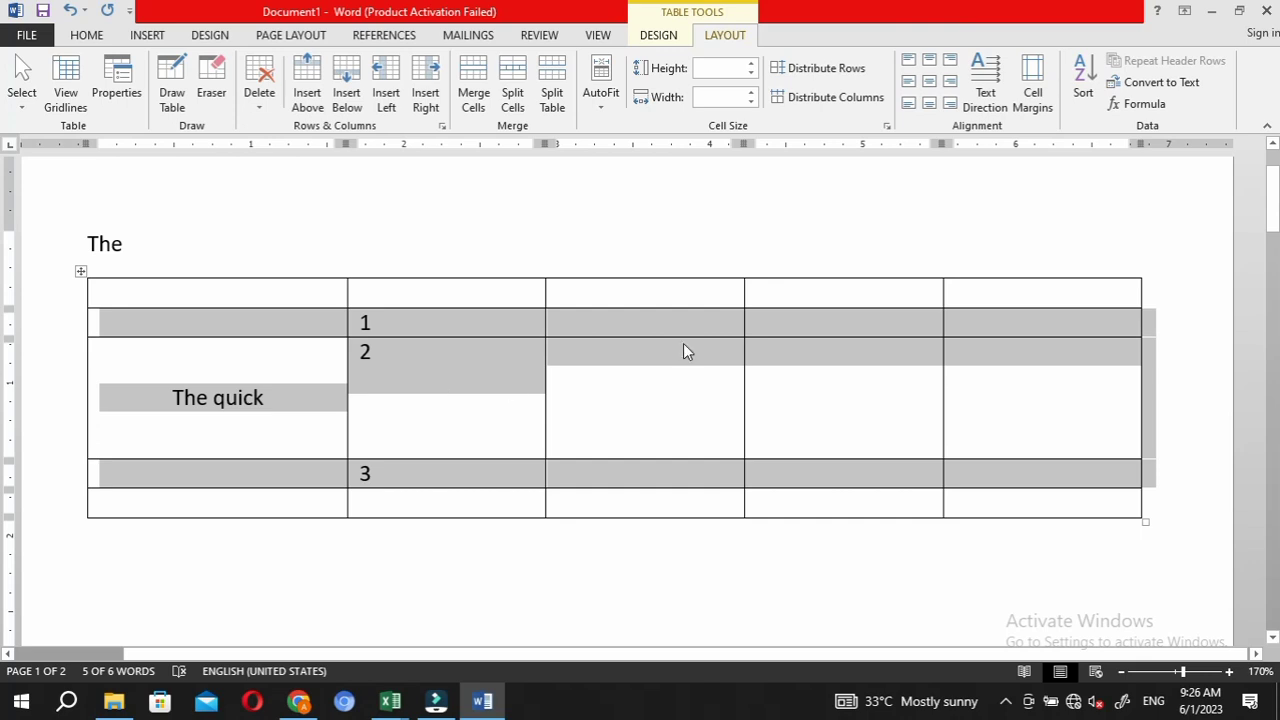
left_click(465, 505)
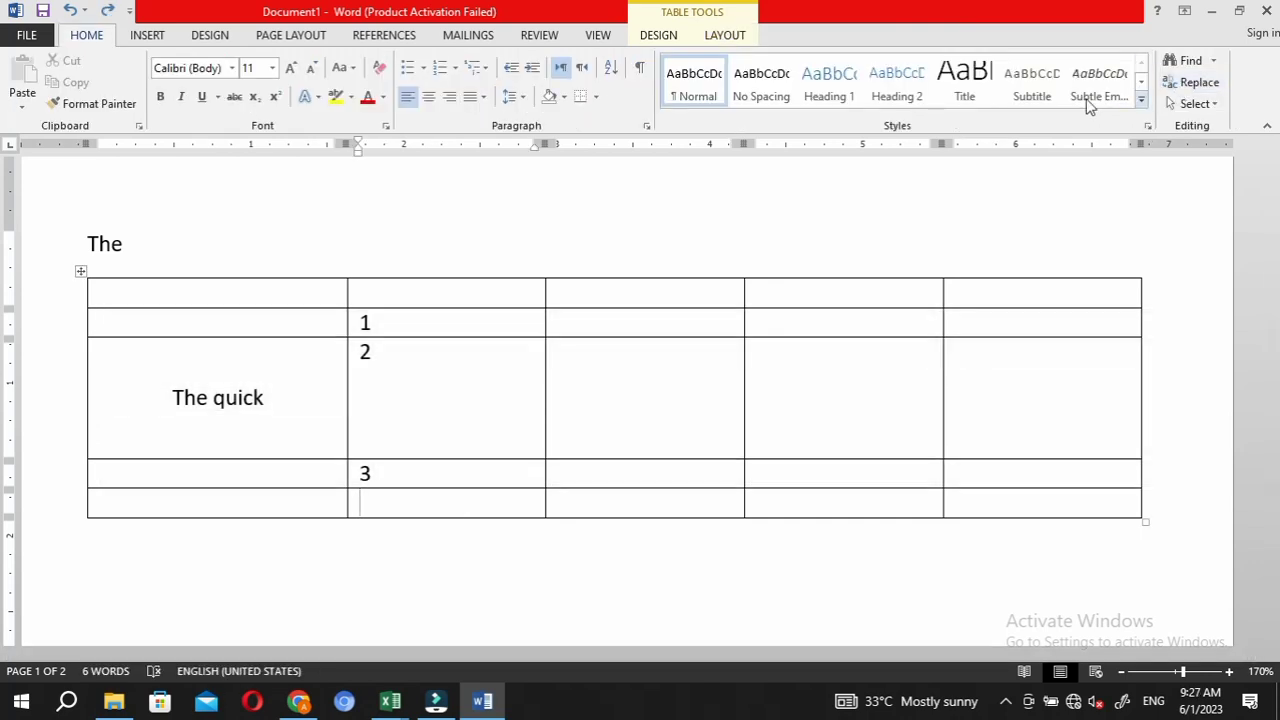
left_click(737, 37)
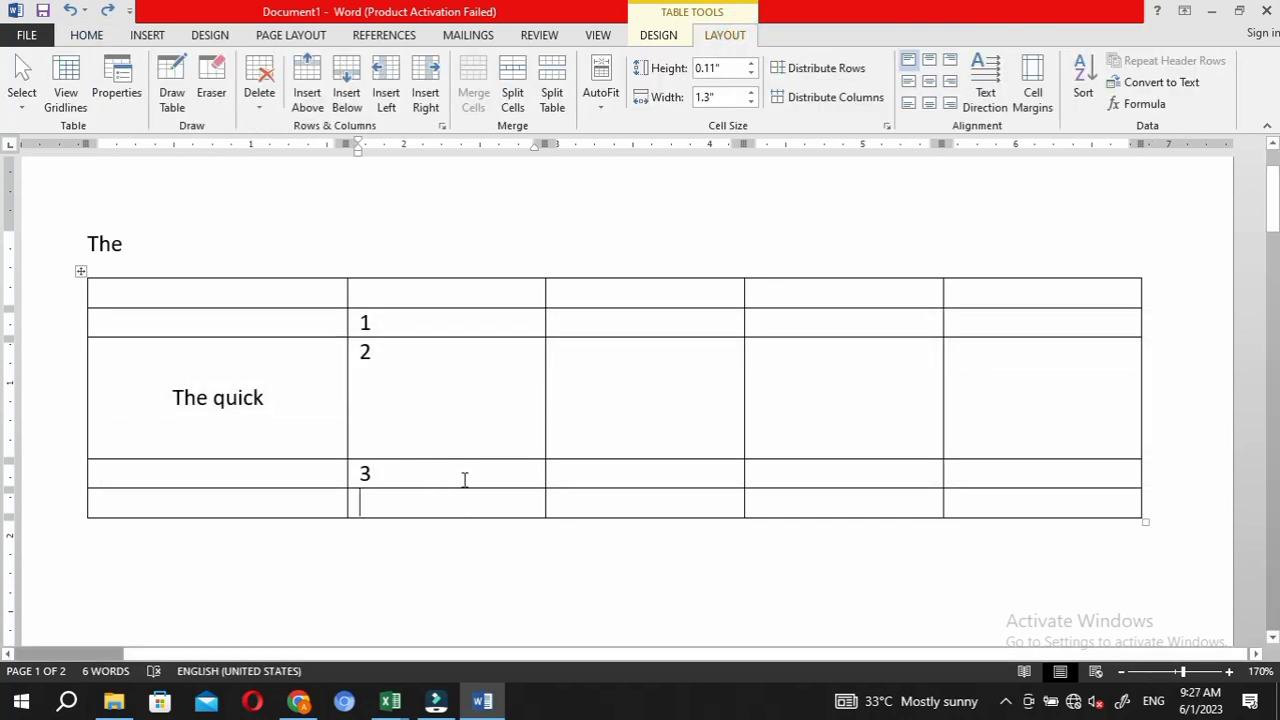
Insert a =SUM(ABOVE) formula field in column two's last cell, below 1, 2, 3
left_click(1144, 104)
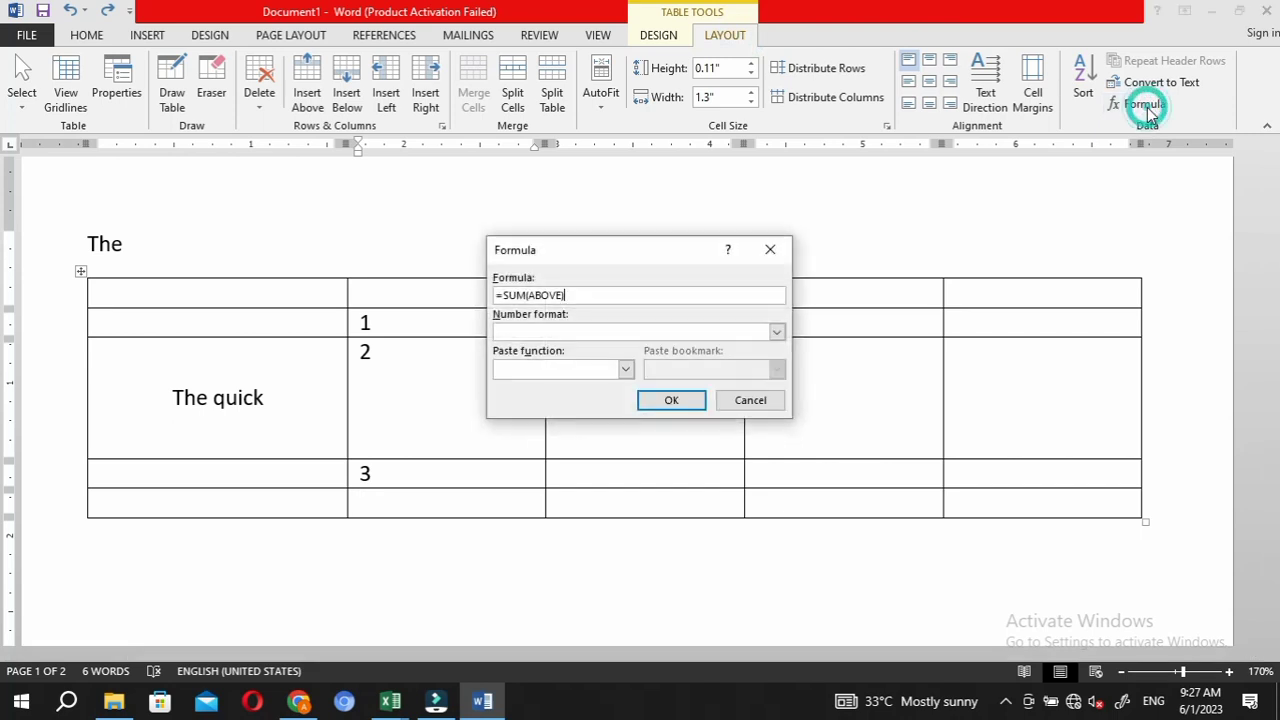
left_click(674, 401)
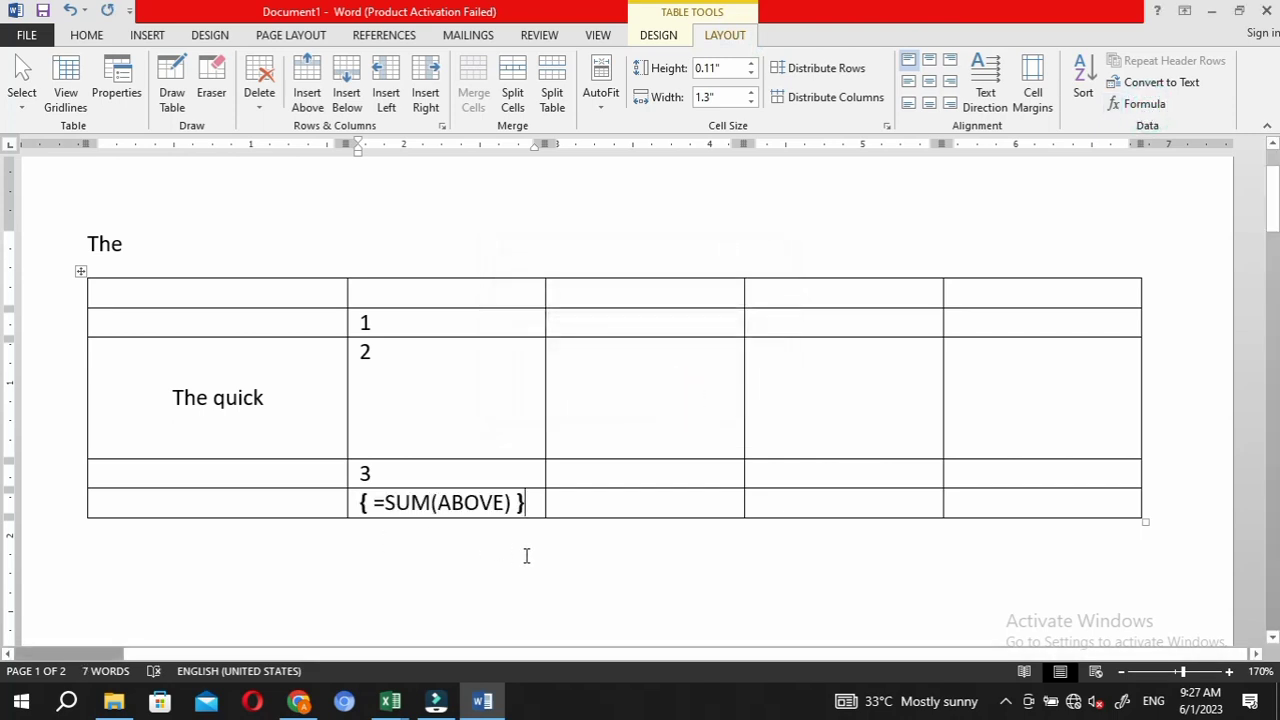
key("Return")
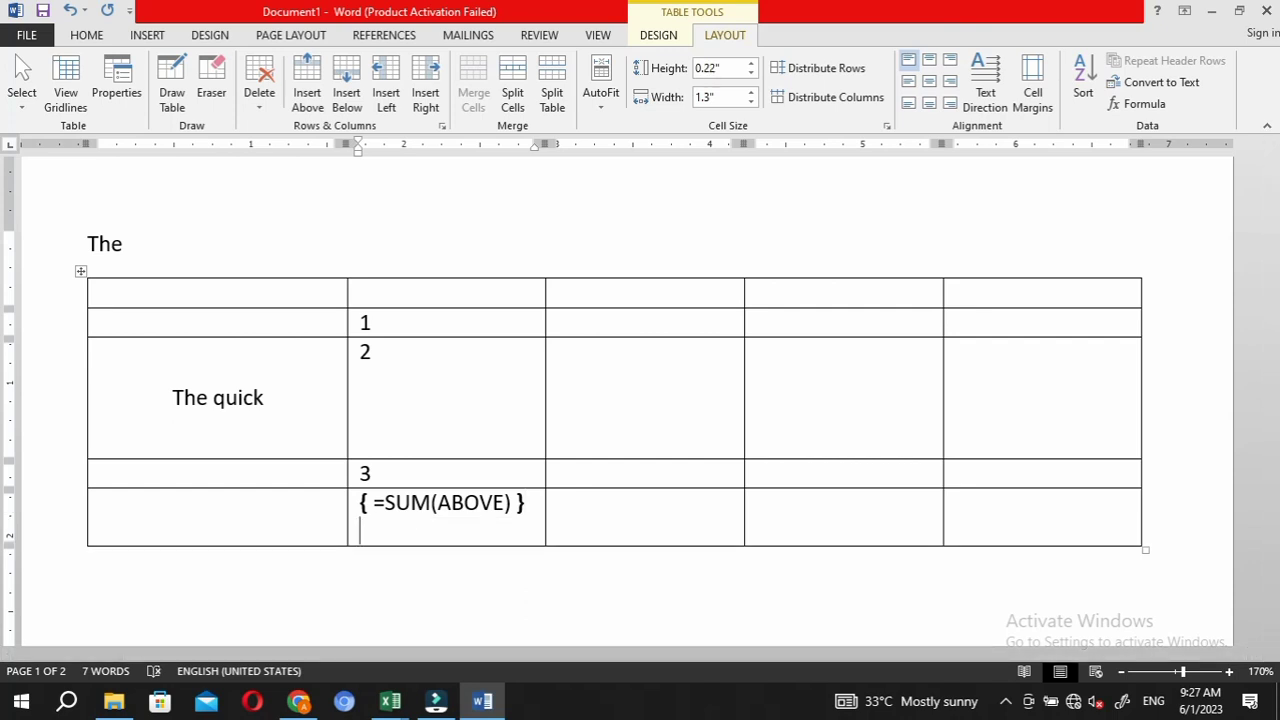
key("BackSpace")
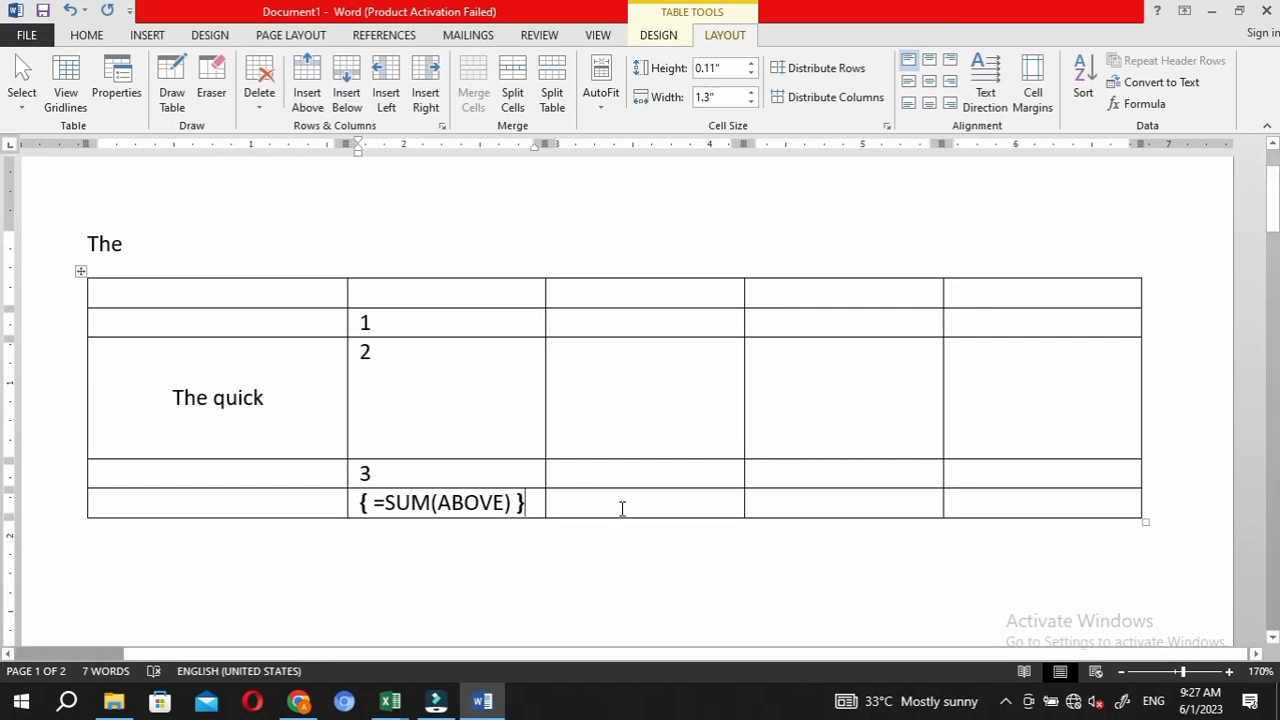
left_click(621, 507)
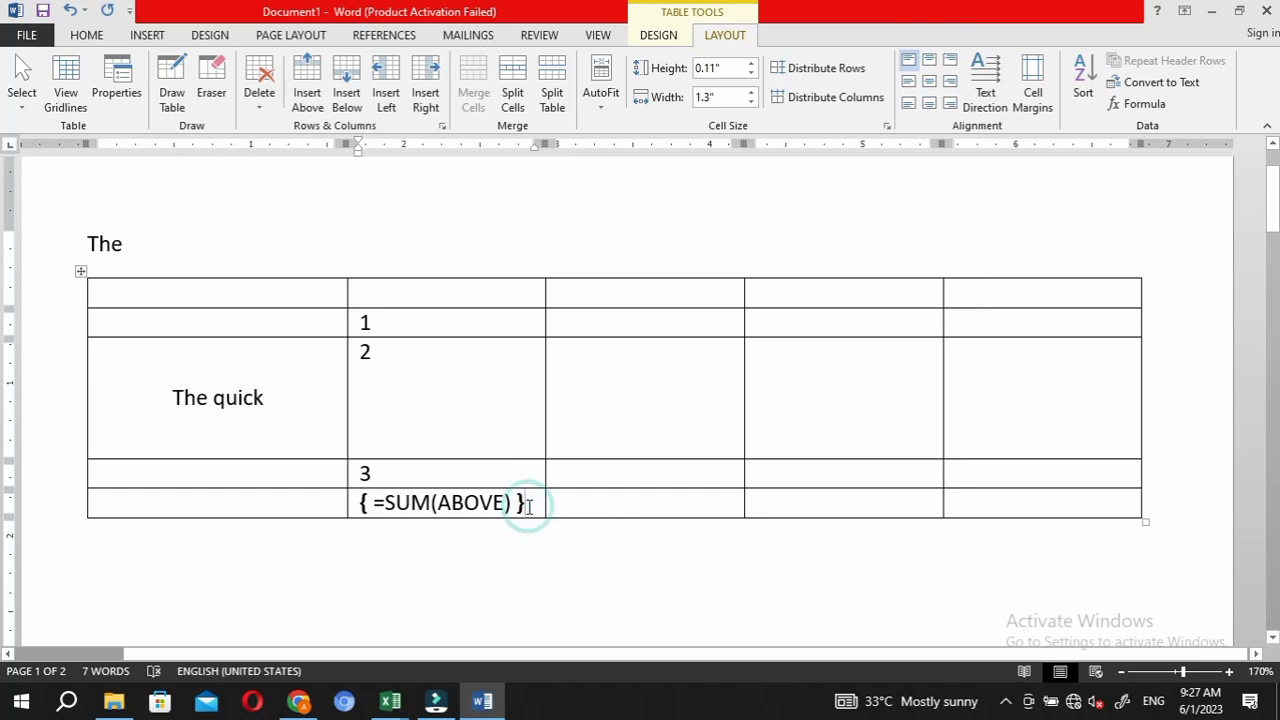
left_click(531, 505)
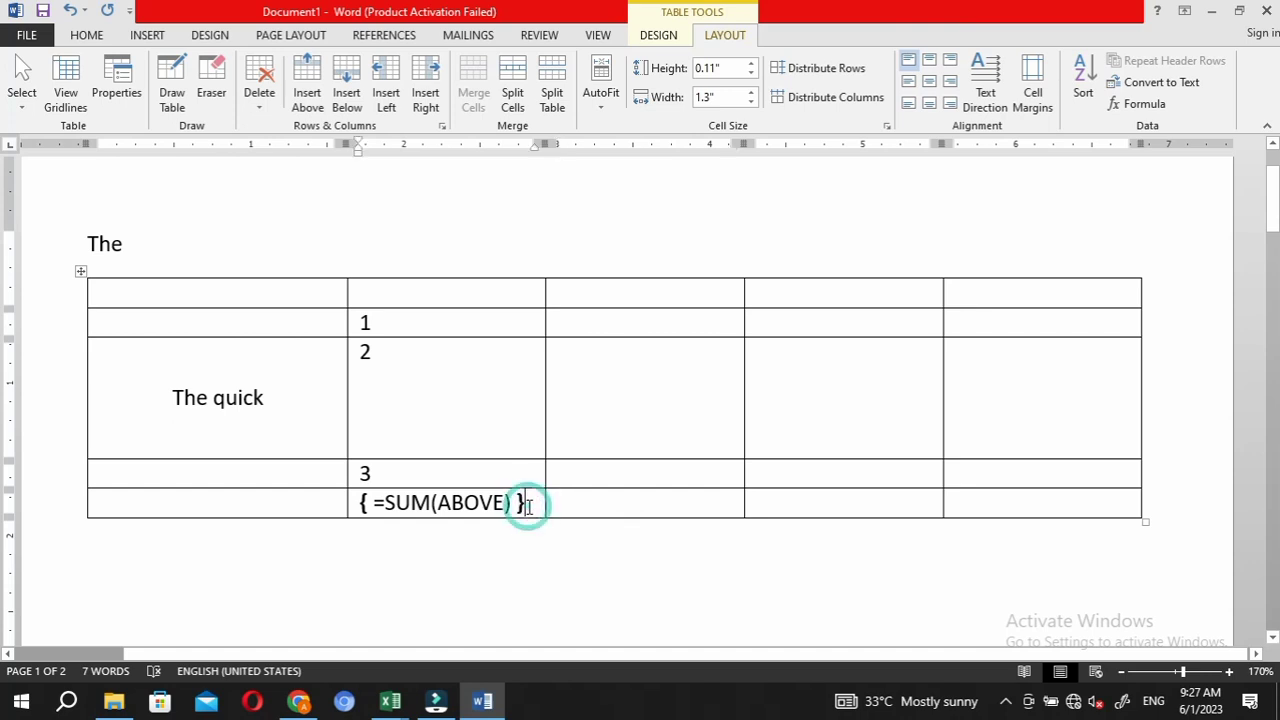